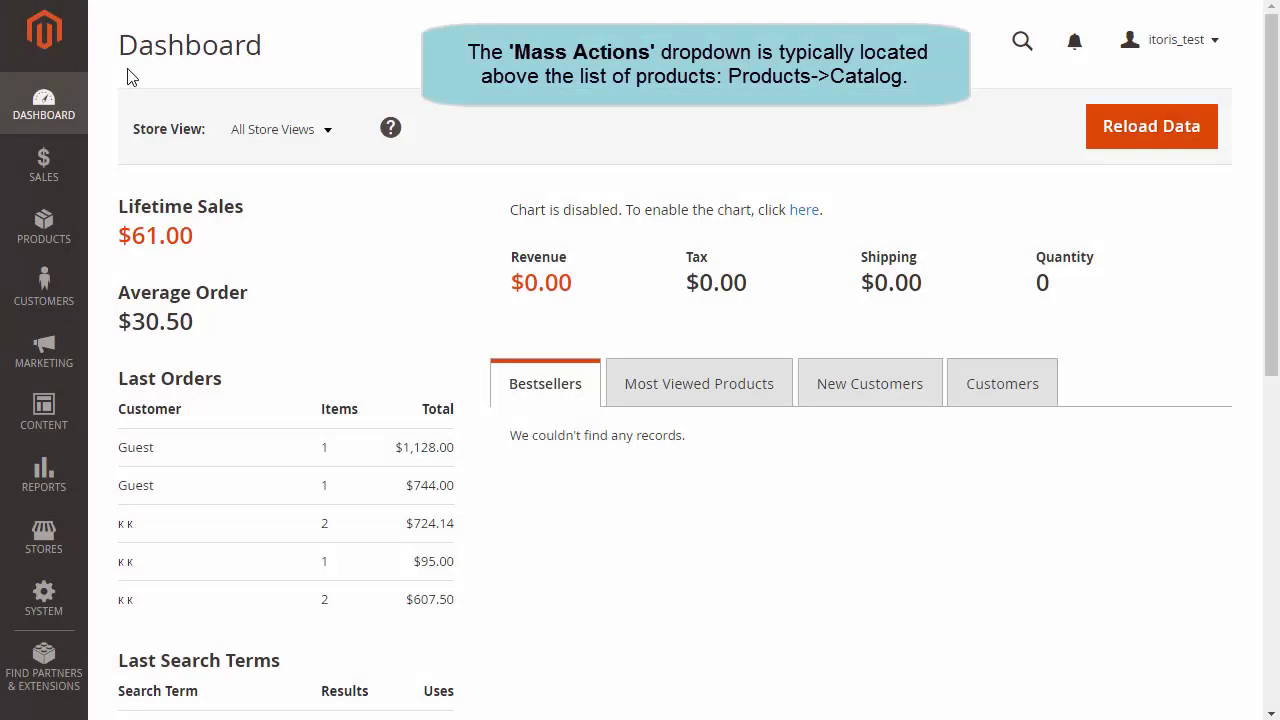
In Products > Catalog, select Joust Duffle Bag, Strive Shoulder Pack and Crown Summit Backpack and show the bulk actions.
{"action": "left_click", "coordinate": [43, 228]}
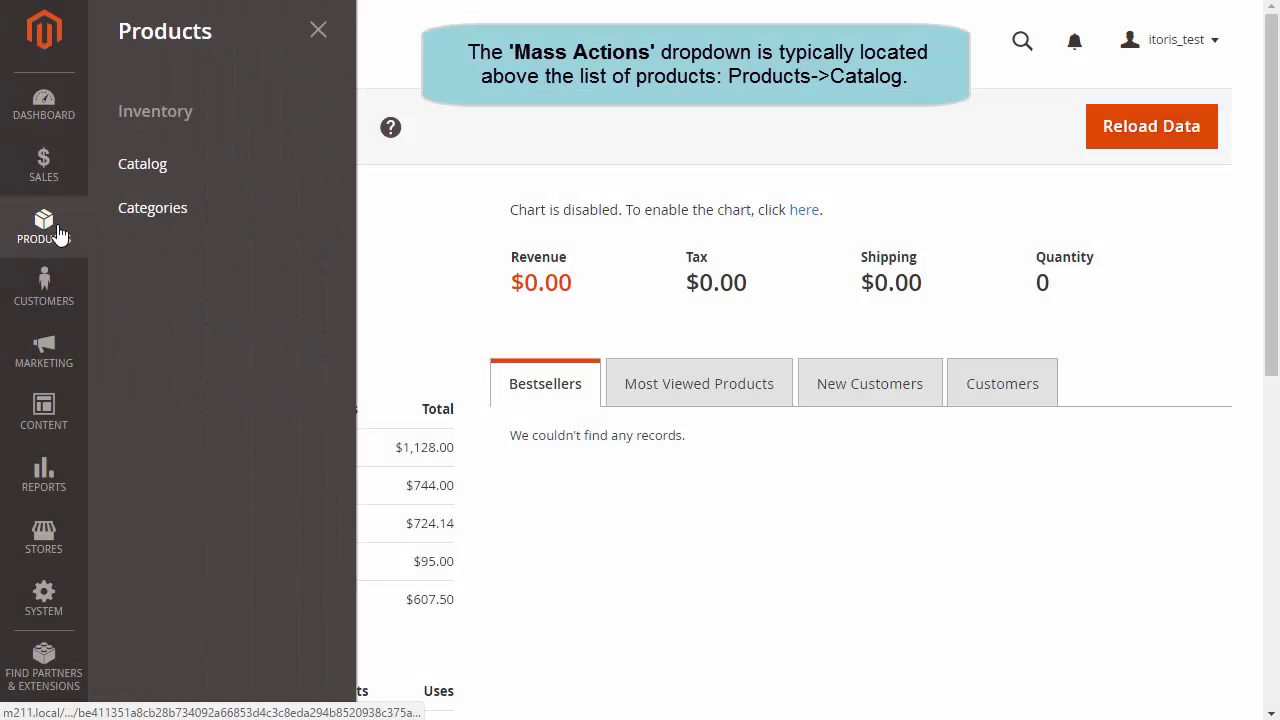
{"action": "left_click", "coordinate": [148, 168]}
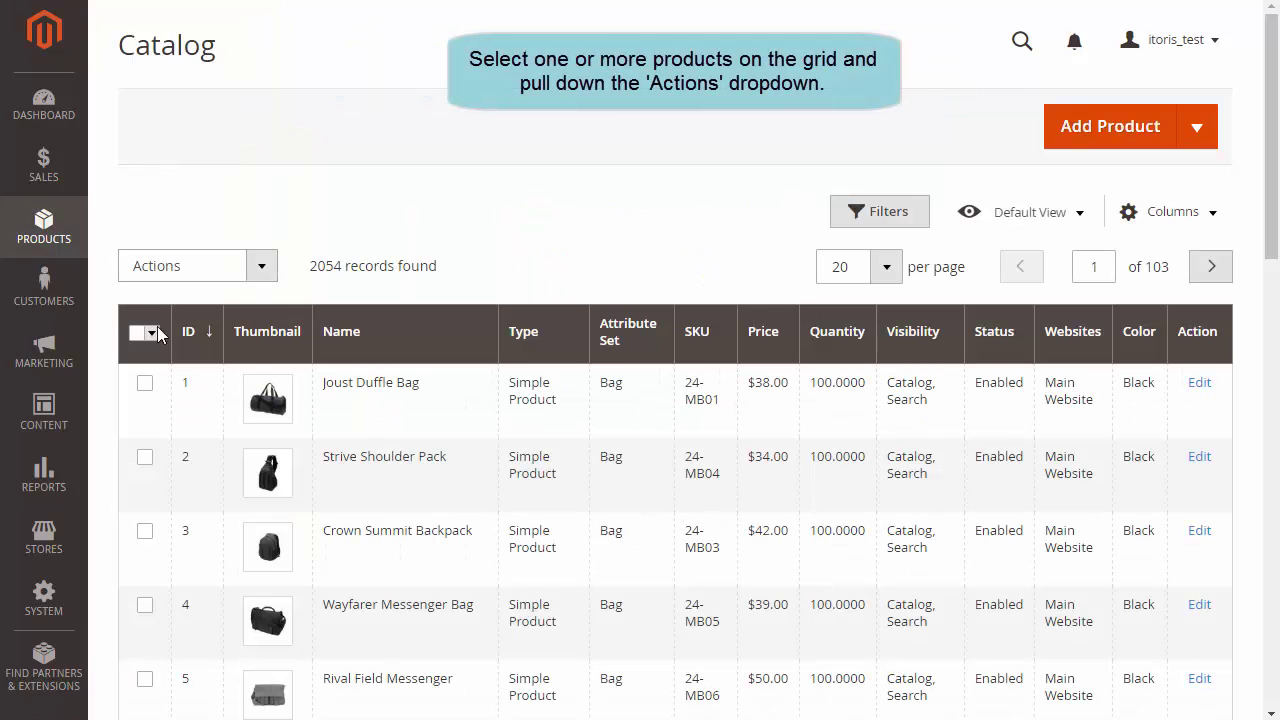
{"action": "left_click", "coordinate": [145, 384]}
{"action": "left_click", "coordinate": [145, 457]}
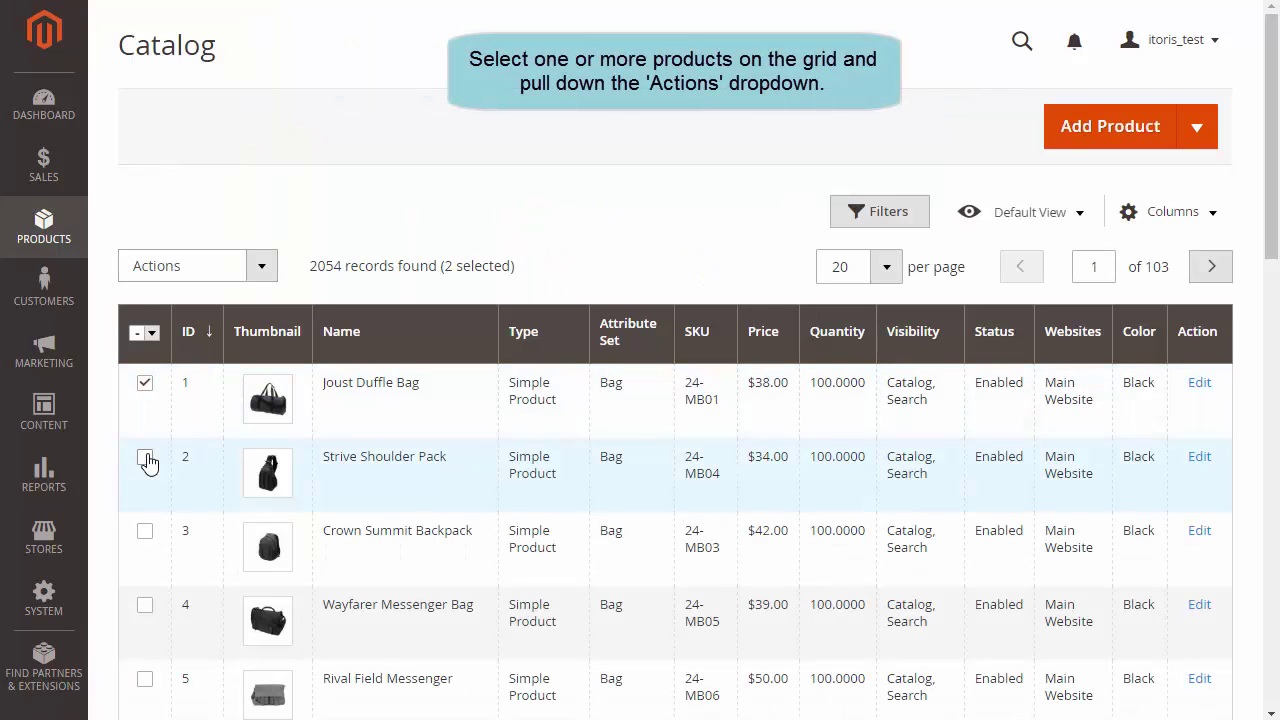
{"action": "left_click", "coordinate": [145, 531]}
{"action": "left_click", "coordinate": [262, 276]}
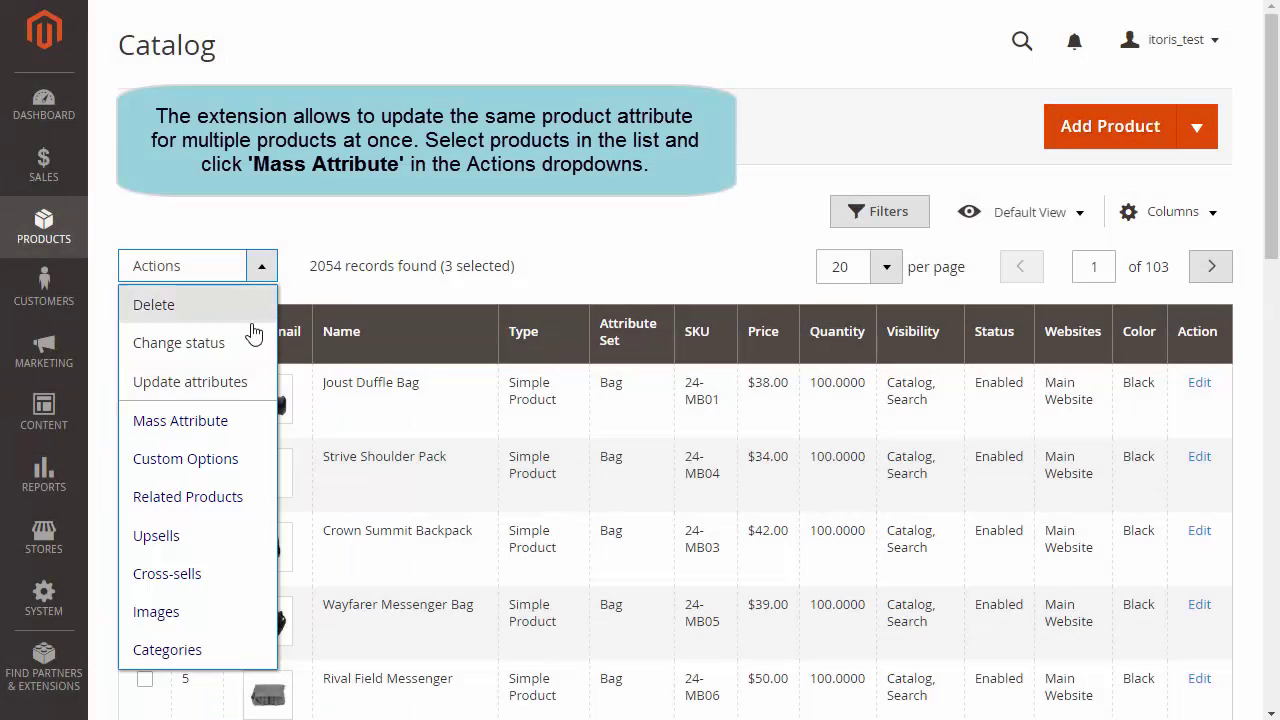
Mass-update the three bags' Price to 30 using the Replace method.
{"action": "left_click", "coordinate": [250, 428]}
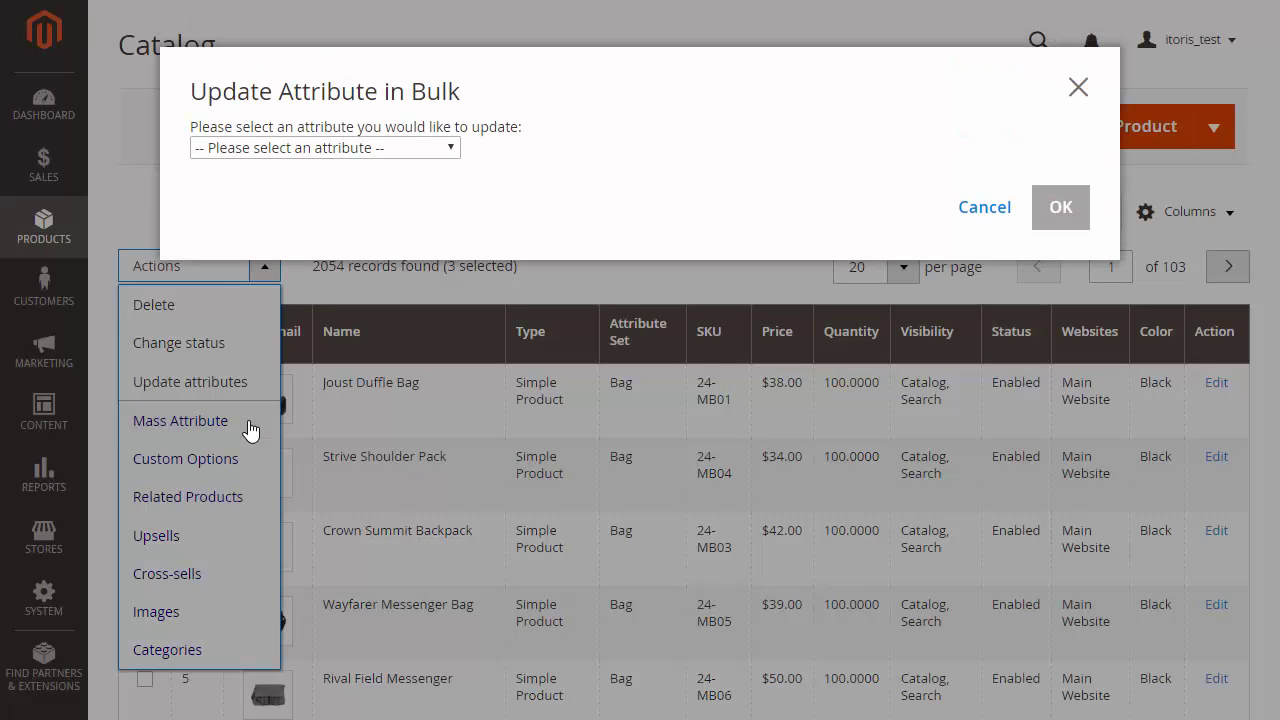
{"action": "left_click", "coordinate": [450, 147]}
{"action": "left_click_drag", "start_coordinate": [449, 195], "coordinate": [459, 395]}
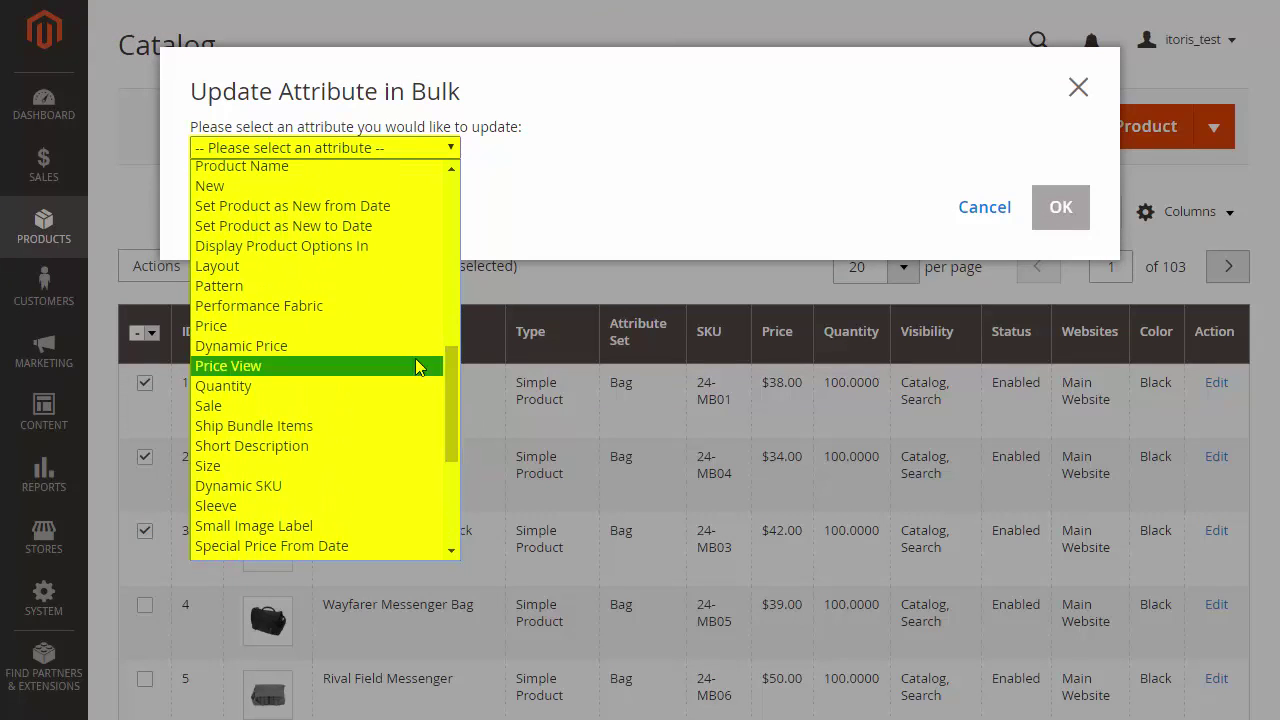
{"action": "left_click", "coordinate": [363, 326]}
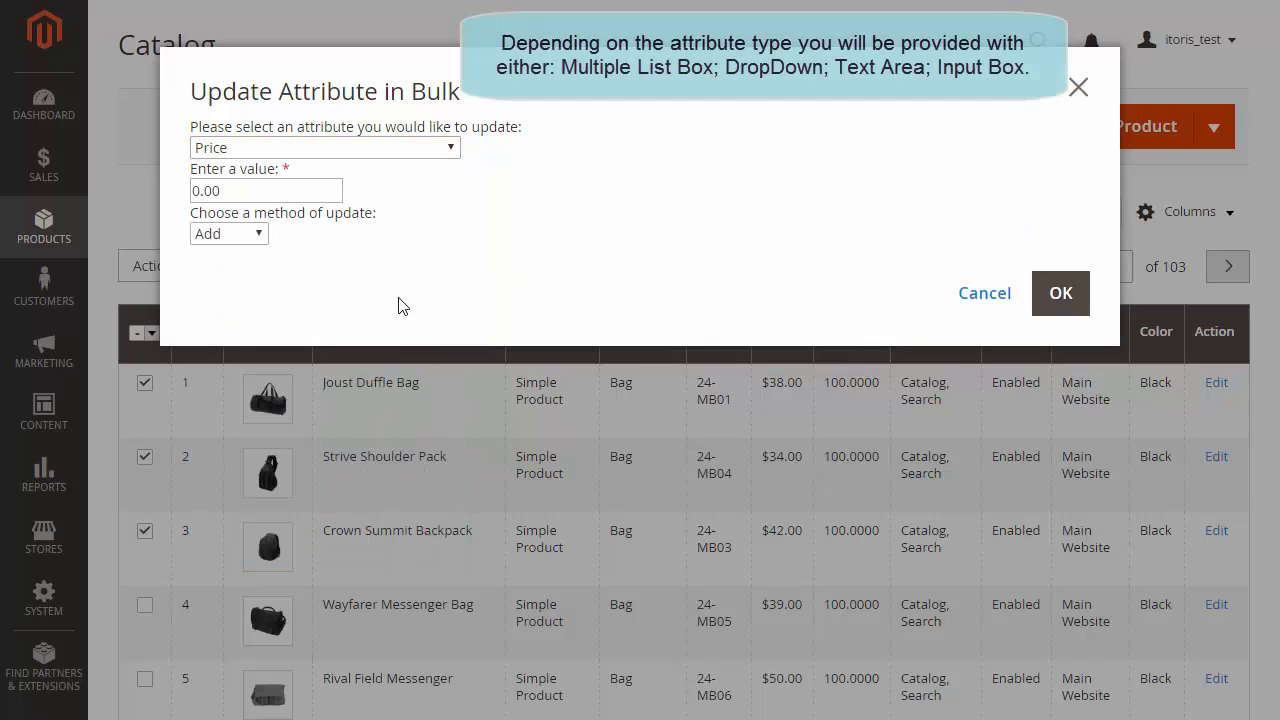
{"action": "left_click_drag", "start_coordinate": [219, 194], "coordinate": [190, 194]}
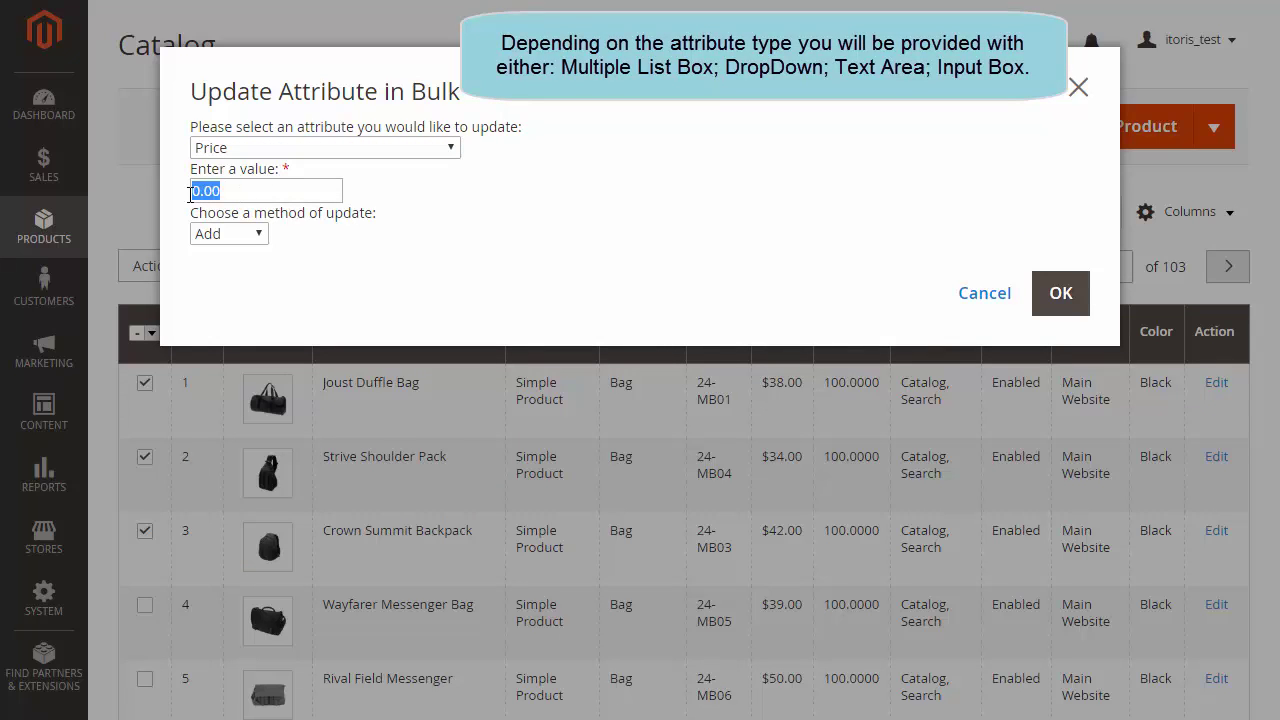
{"action": "type", "text": "30"}
{"action": "left_click", "coordinate": [258, 236]}
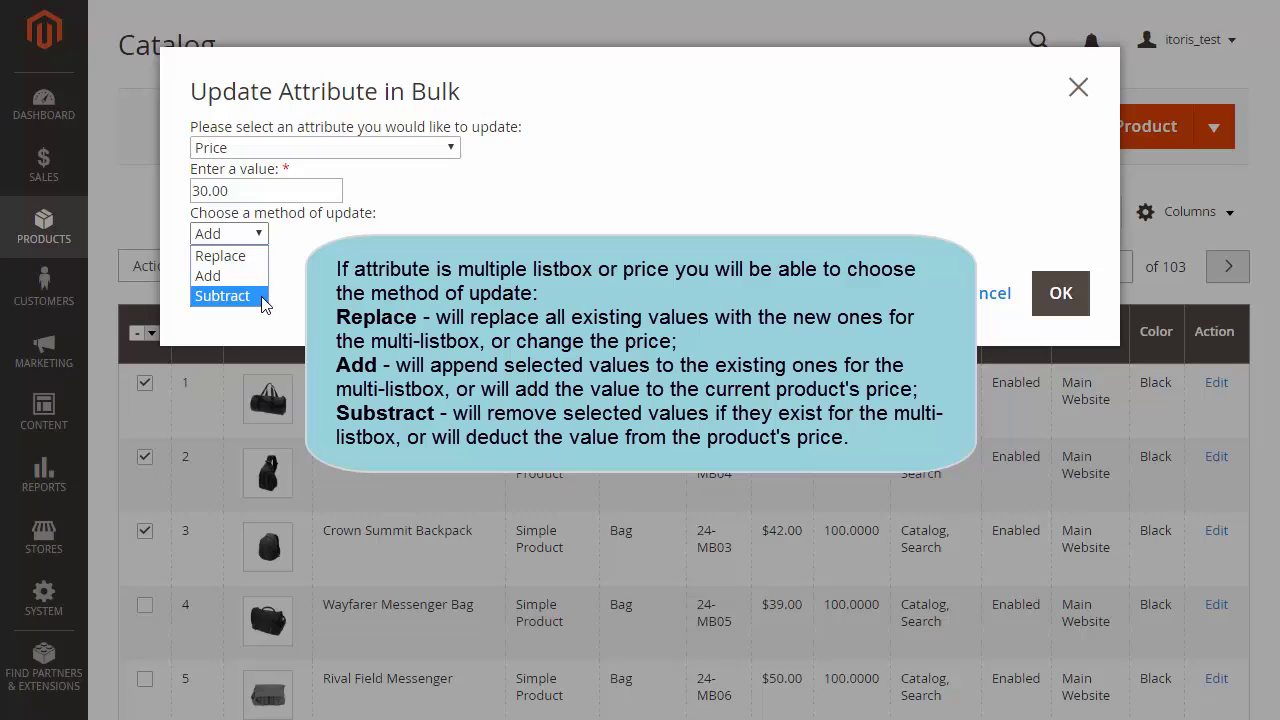
{"action": "left_click", "coordinate": [263, 256]}
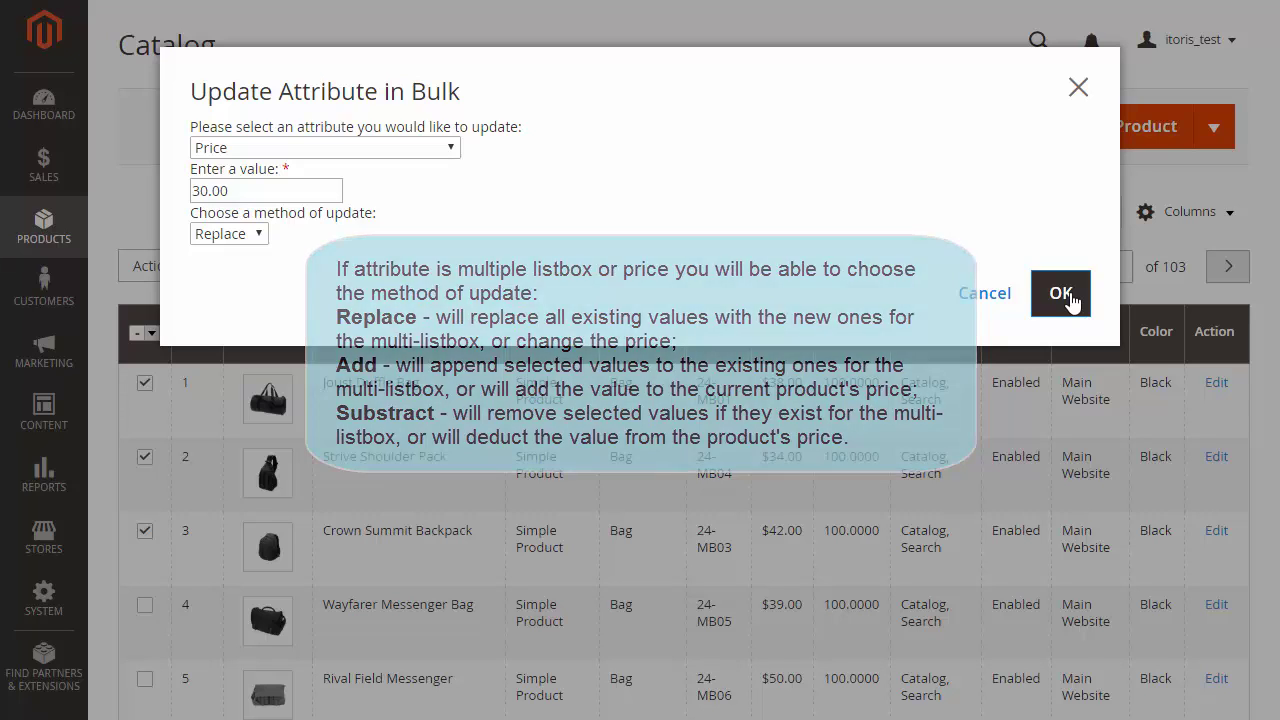
{"action": "left_click", "coordinate": [1062, 295]}
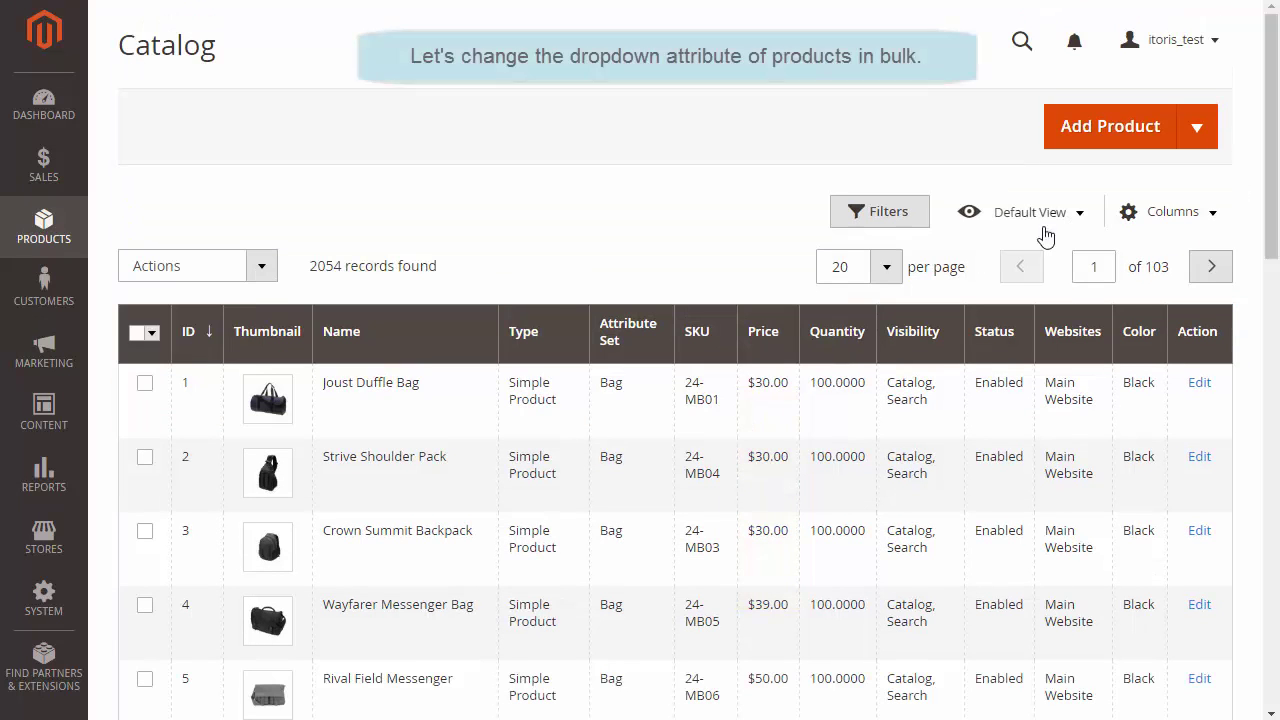
Mass-update Color to Gray for Joust Duffle Bag, Strive Shoulder Pack, Crown Summit Backpack and Wayfarer Messenger Bag.
{"action": "left_click", "coordinate": [145, 388]}
{"action": "left_click", "coordinate": [145, 459]}
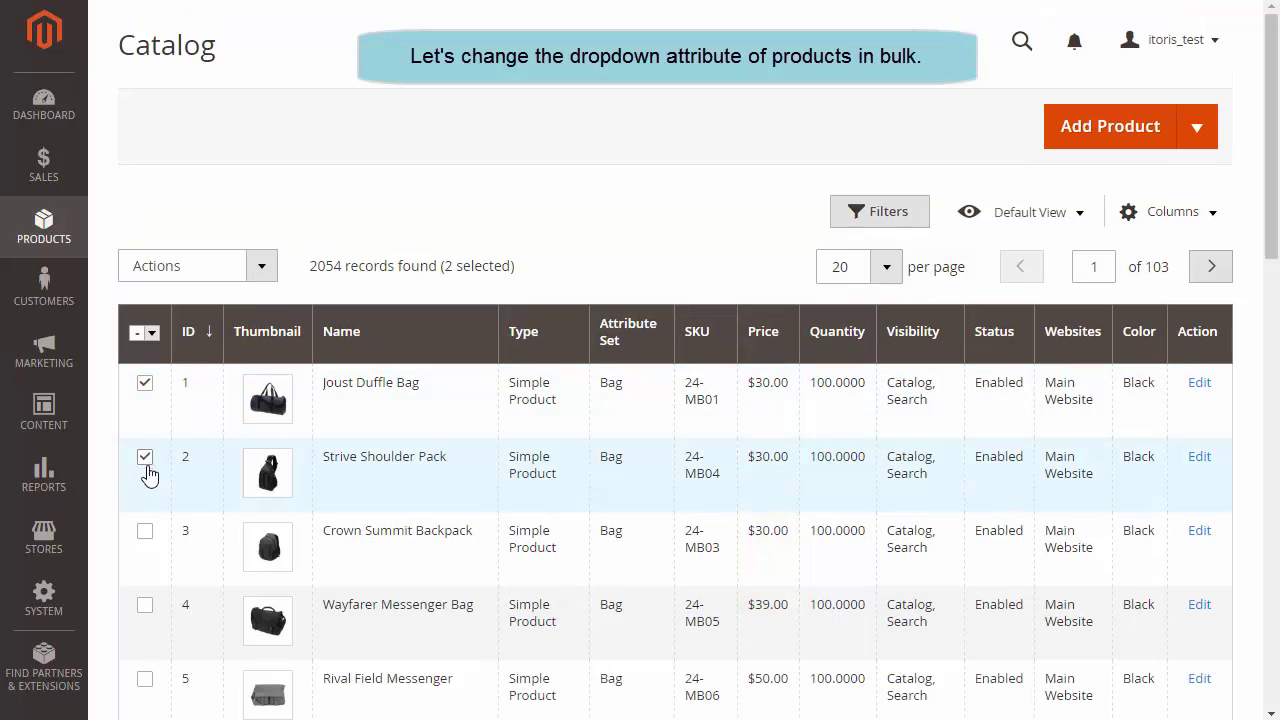
{"action": "left_click", "coordinate": [145, 535]}
{"action": "left_click", "coordinate": [145, 605]}
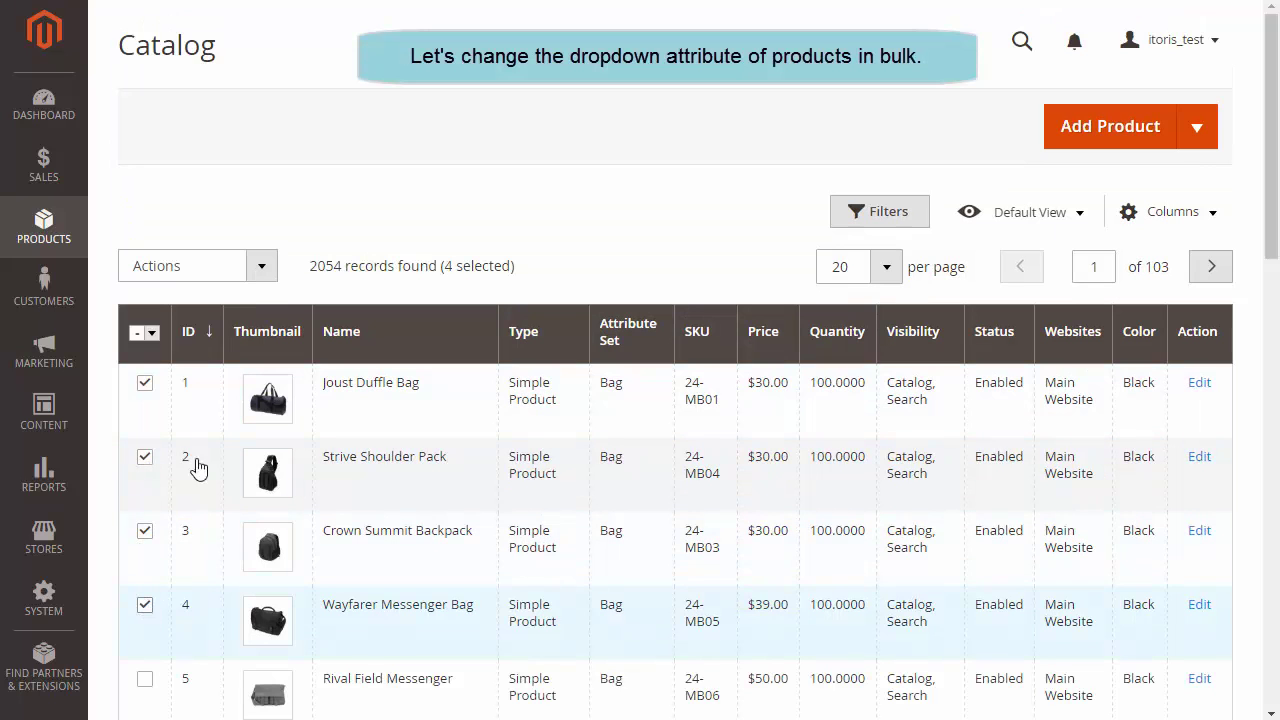
{"action": "left_click", "coordinate": [258, 265]}
{"action": "left_click", "coordinate": [251, 426]}
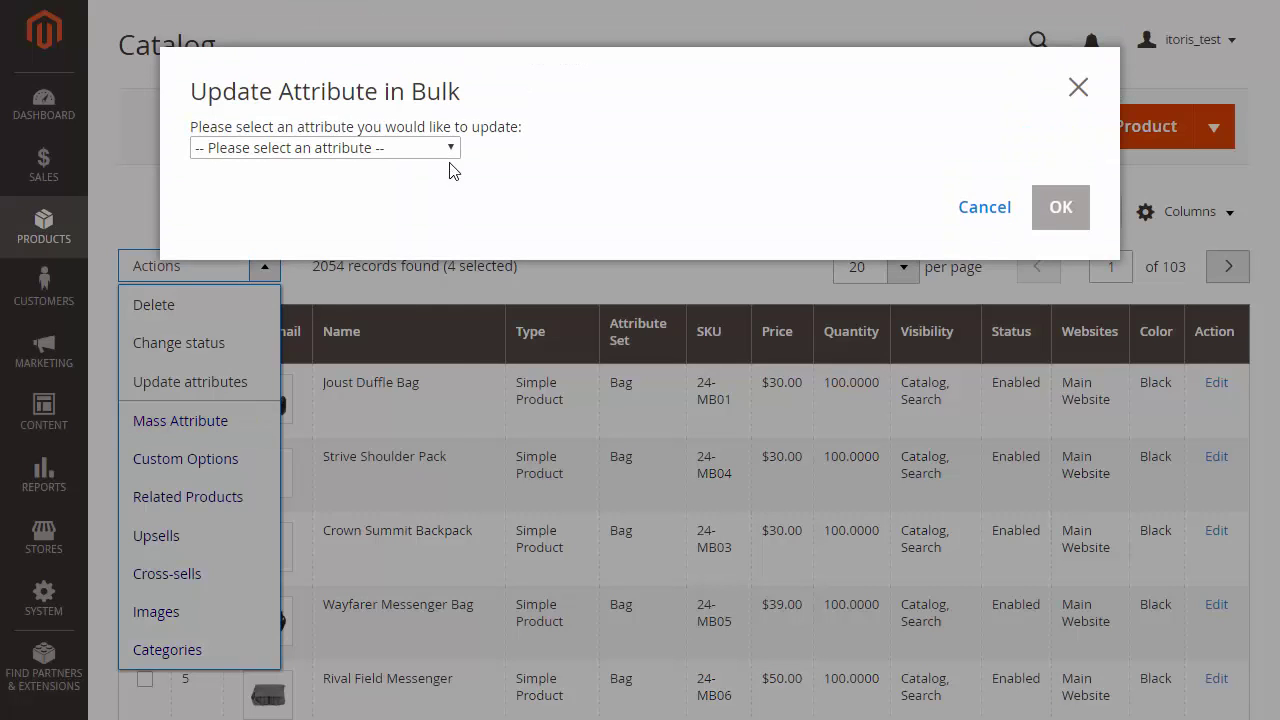
{"action": "left_click", "coordinate": [450, 150]}
{"action": "left_click", "coordinate": [404, 269]}
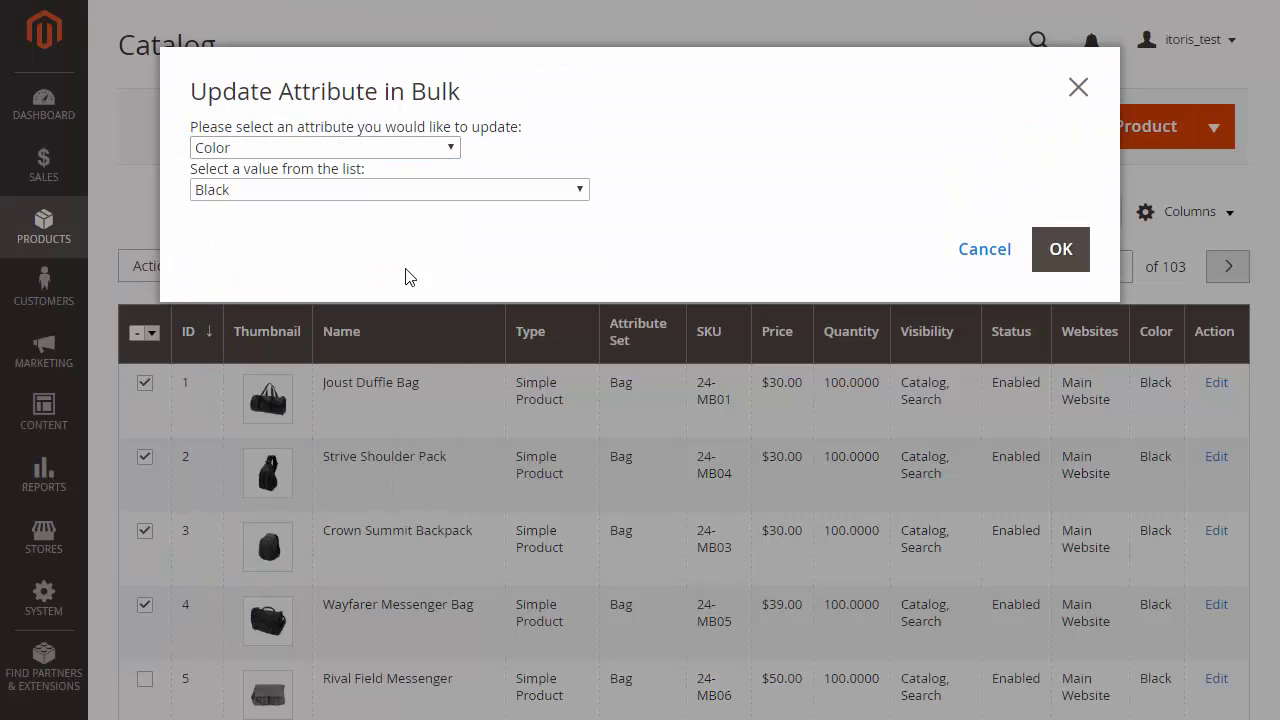
{"action": "left_click", "coordinate": [579, 190]}
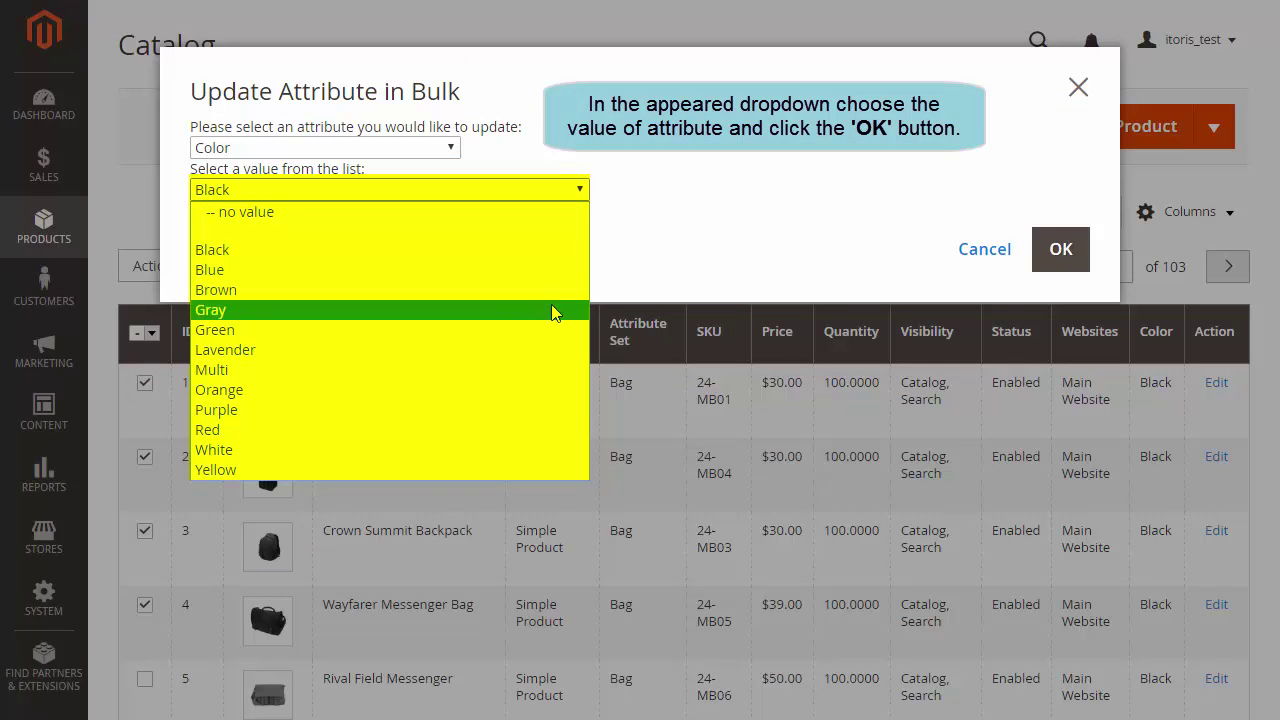
{"action": "left_click", "coordinate": [553, 308]}
{"action": "left_click", "coordinate": [1061, 250]}
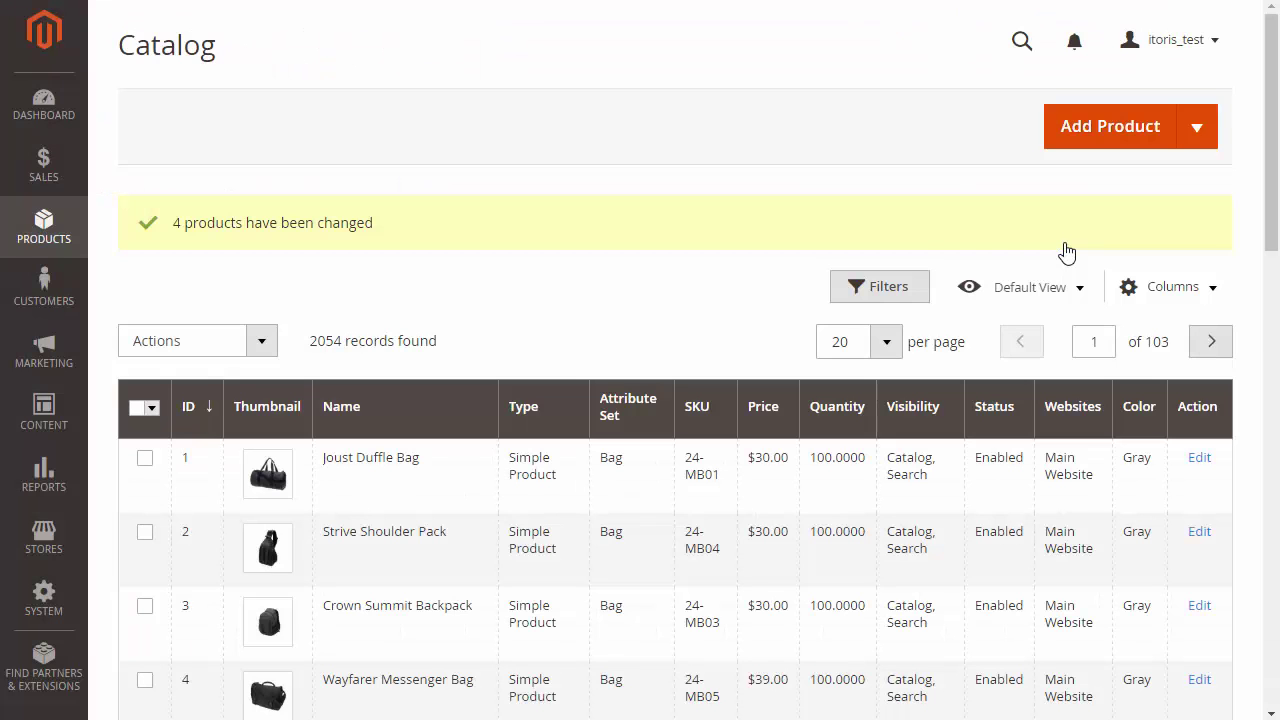
{"action": "left_click_drag", "start_coordinate": [1268, 200], "coordinate": [1275, 218]}
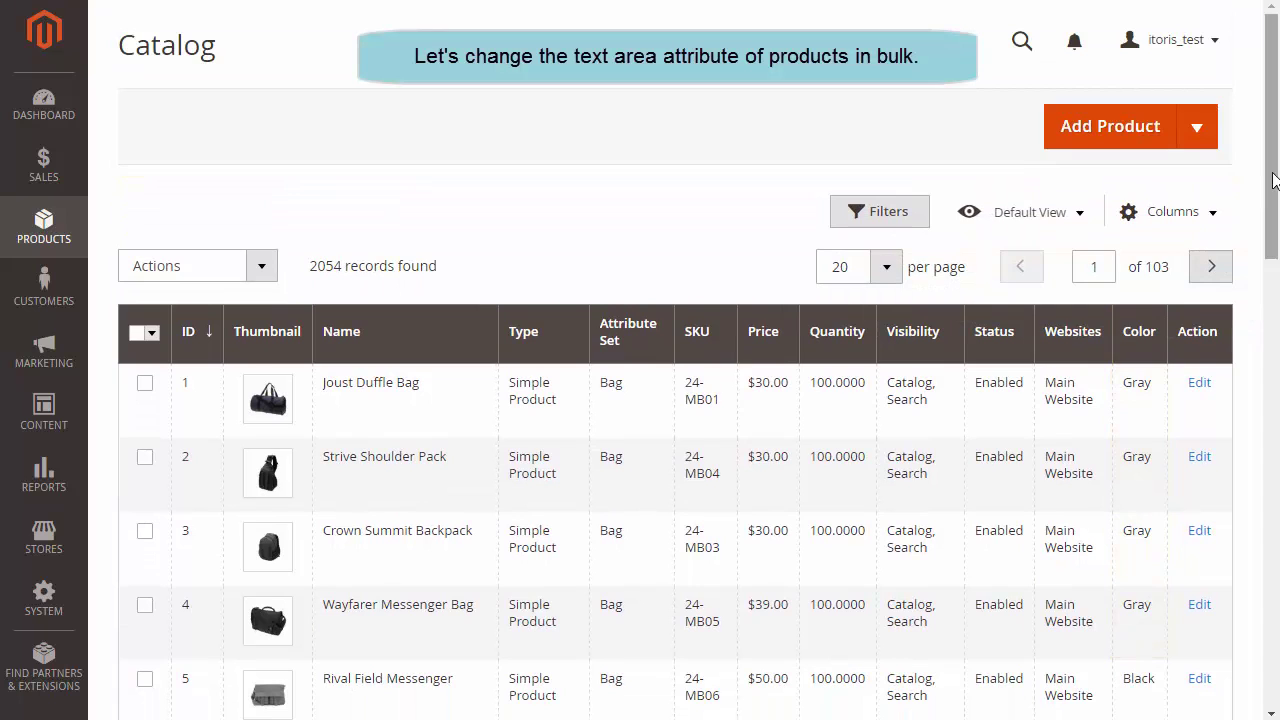
Add the Short Description column to the product grid.
{"action": "left_click", "coordinate": [1222, 211]}
{"action": "left_click", "coordinate": [1030, 350]}
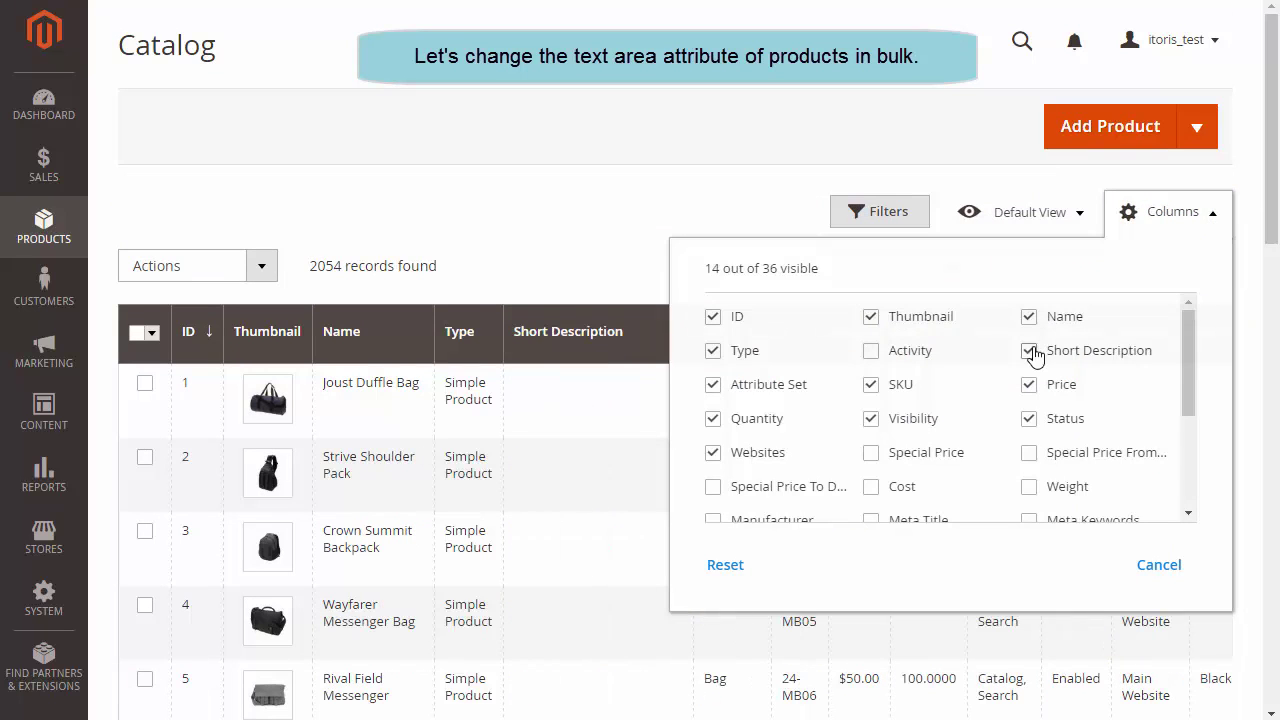
{"action": "left_click", "coordinate": [1213, 216]}
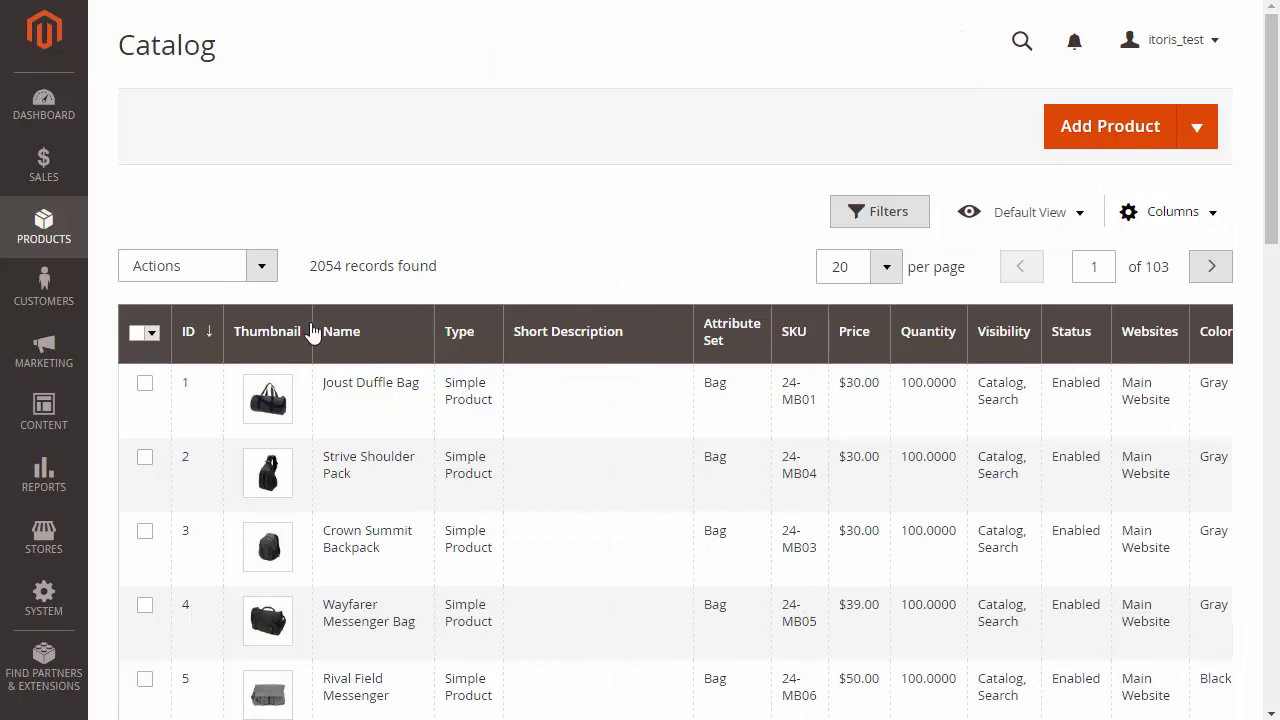
Mass-update Short Description of the first three bags to 'It is a handy bag for many purposes.'.
{"action": "left_click", "coordinate": [145, 383]}
{"action": "left_click", "coordinate": [145, 457]}
{"action": "left_click", "coordinate": [145, 531]}
{"action": "left_click", "coordinate": [263, 265]}
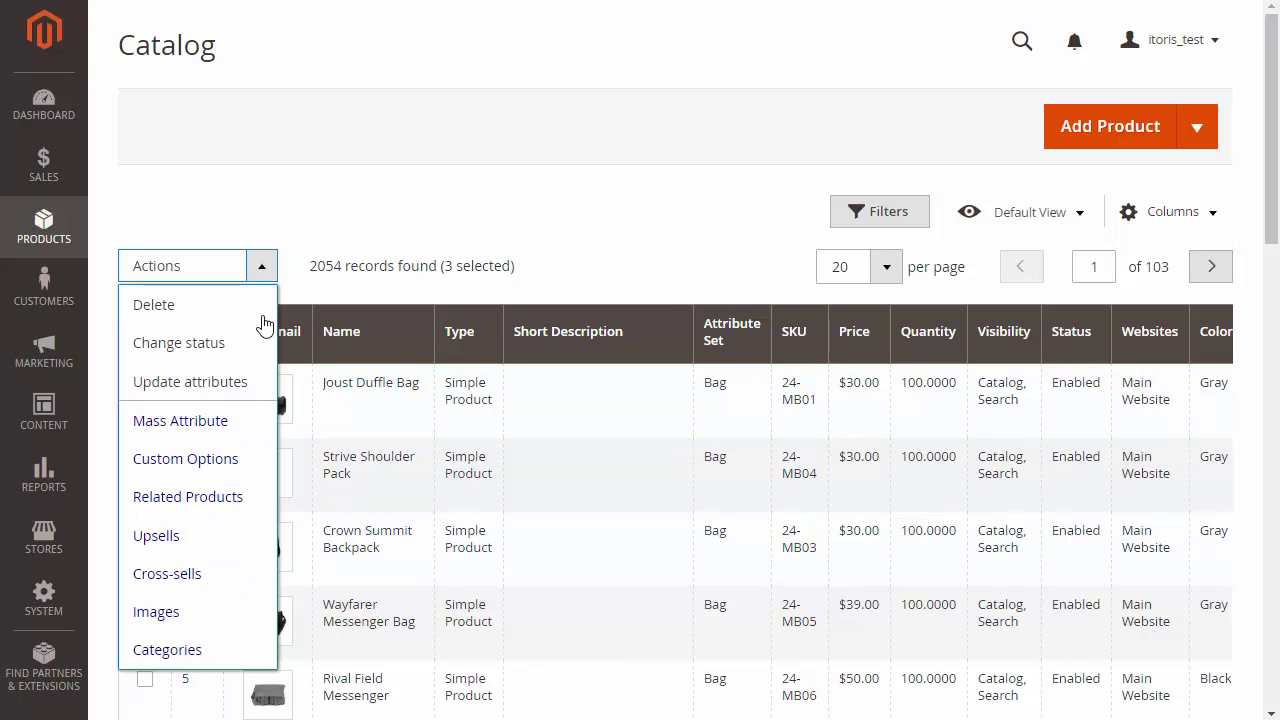
{"action": "left_click", "coordinate": [251, 424]}
{"action": "left_click", "coordinate": [449, 148]}
{"action": "left_click_drag", "start_coordinate": [451, 265], "coordinate": [445, 507]}
{"action": "left_click", "coordinate": [429, 170]}
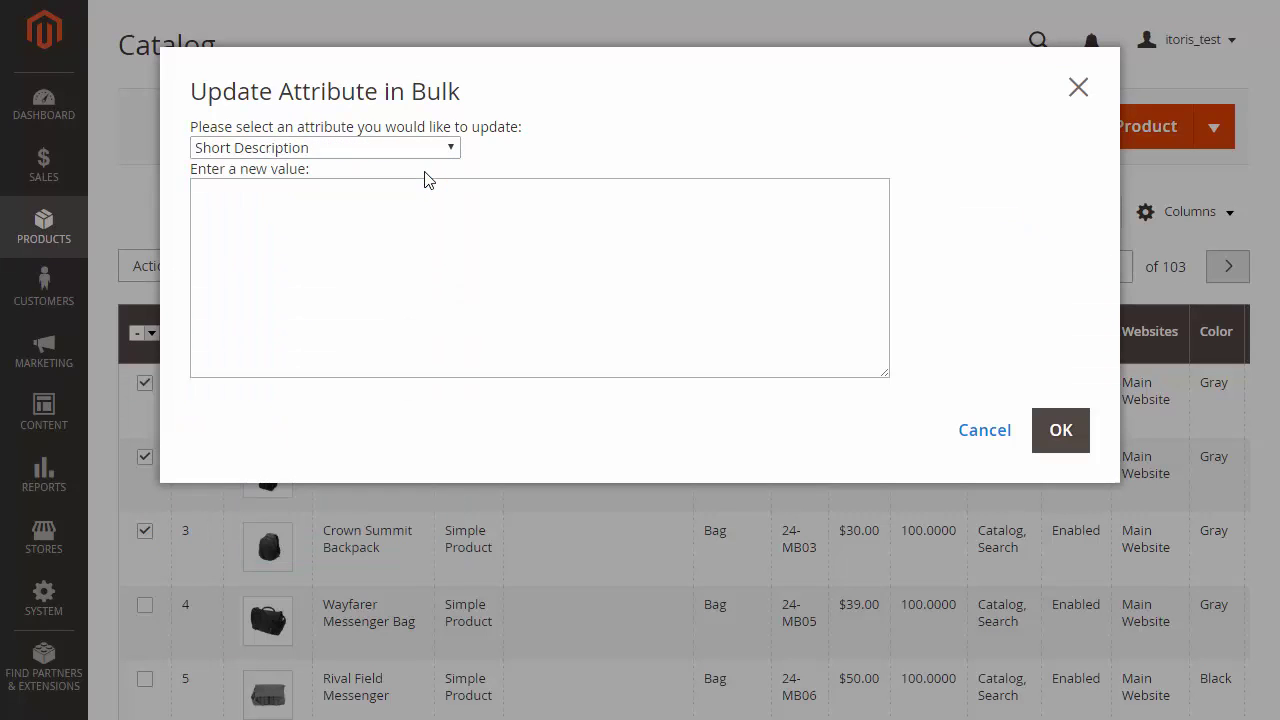
{"action": "left_click", "coordinate": [261, 212]}
{"action": "type", "text": "It is a handy bag for many purposes."}
{"action": "left_click", "coordinate": [1058, 432]}
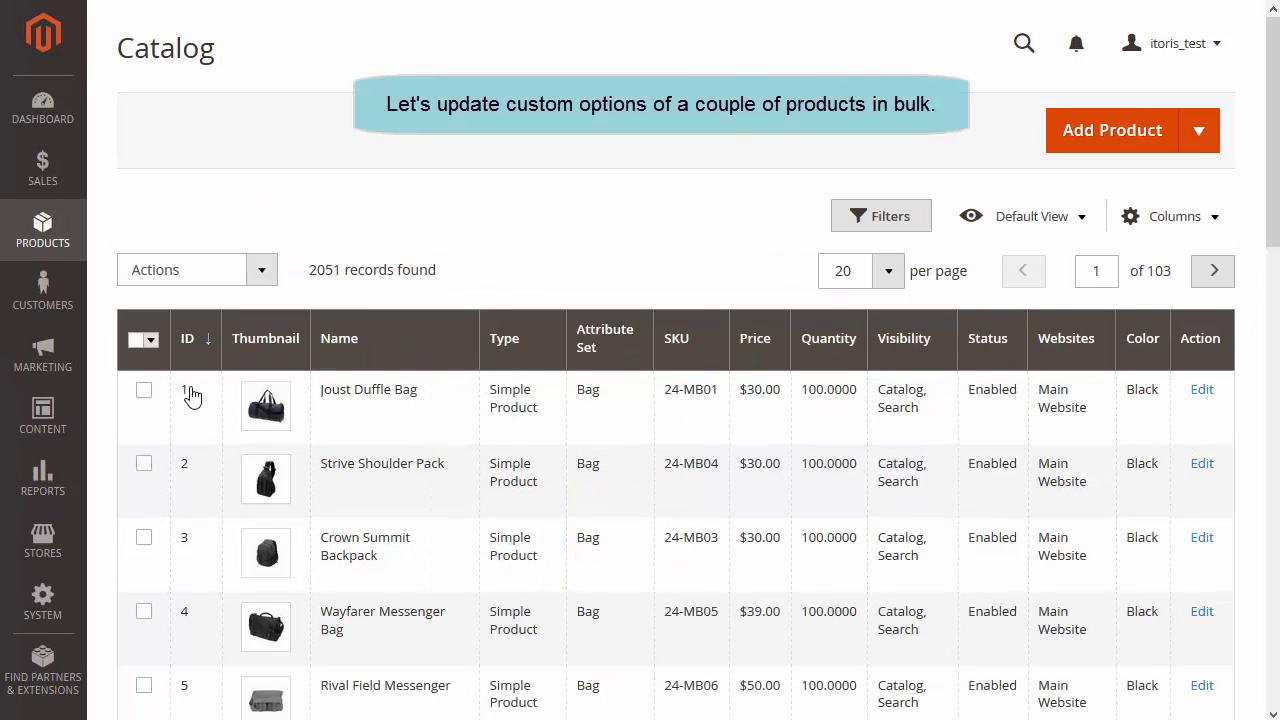
Replace custom options on Joust Duffle Bag and Wayfarer Messenger Bag with those from product ID 14.
{"action": "left_click", "coordinate": [143, 390]}
{"action": "left_click", "coordinate": [143, 611]}
{"action": "left_click", "coordinate": [258, 271]}
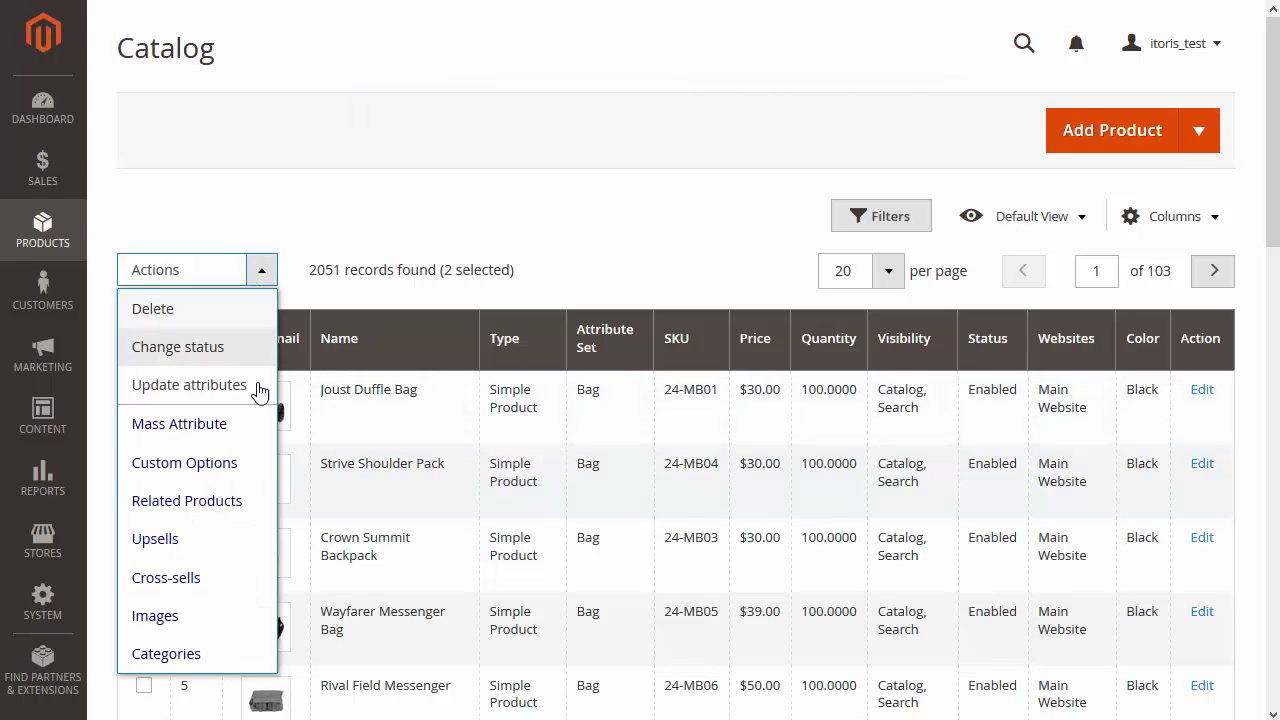
{"action": "left_click", "coordinate": [254, 465]}
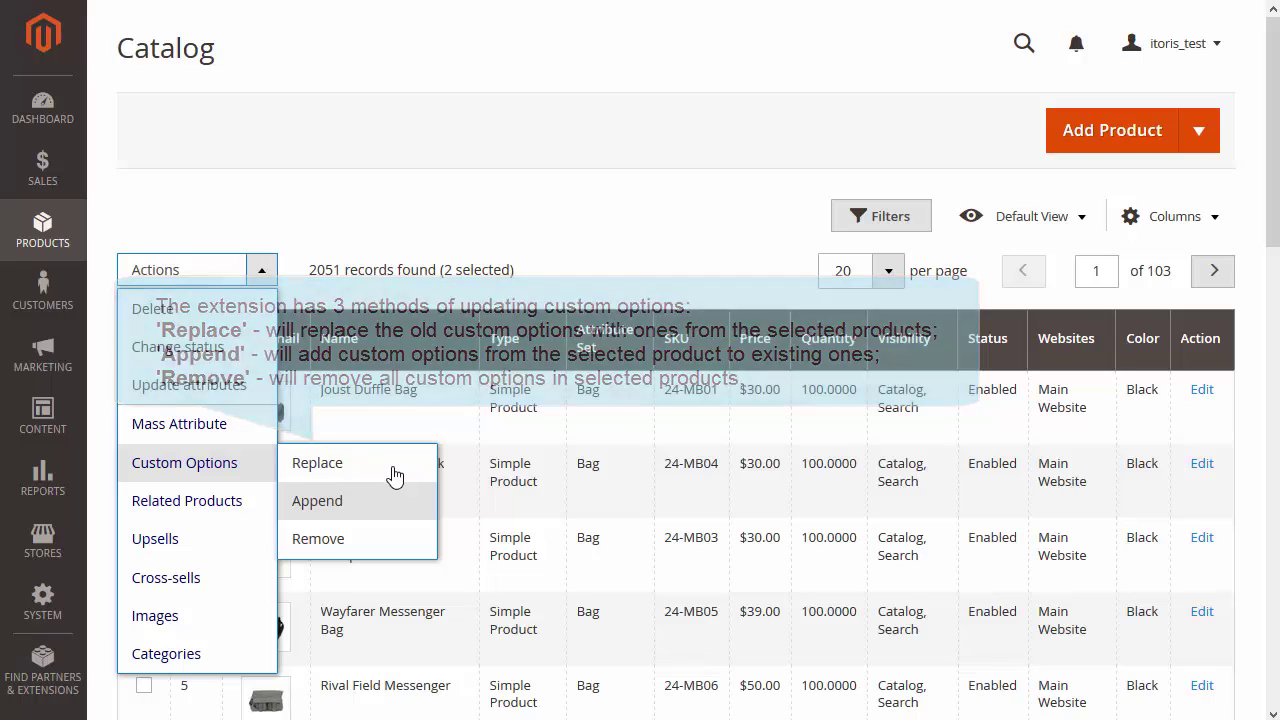
{"action": "left_click", "coordinate": [394, 470]}
{"action": "left_click", "coordinate": [706, 137]}
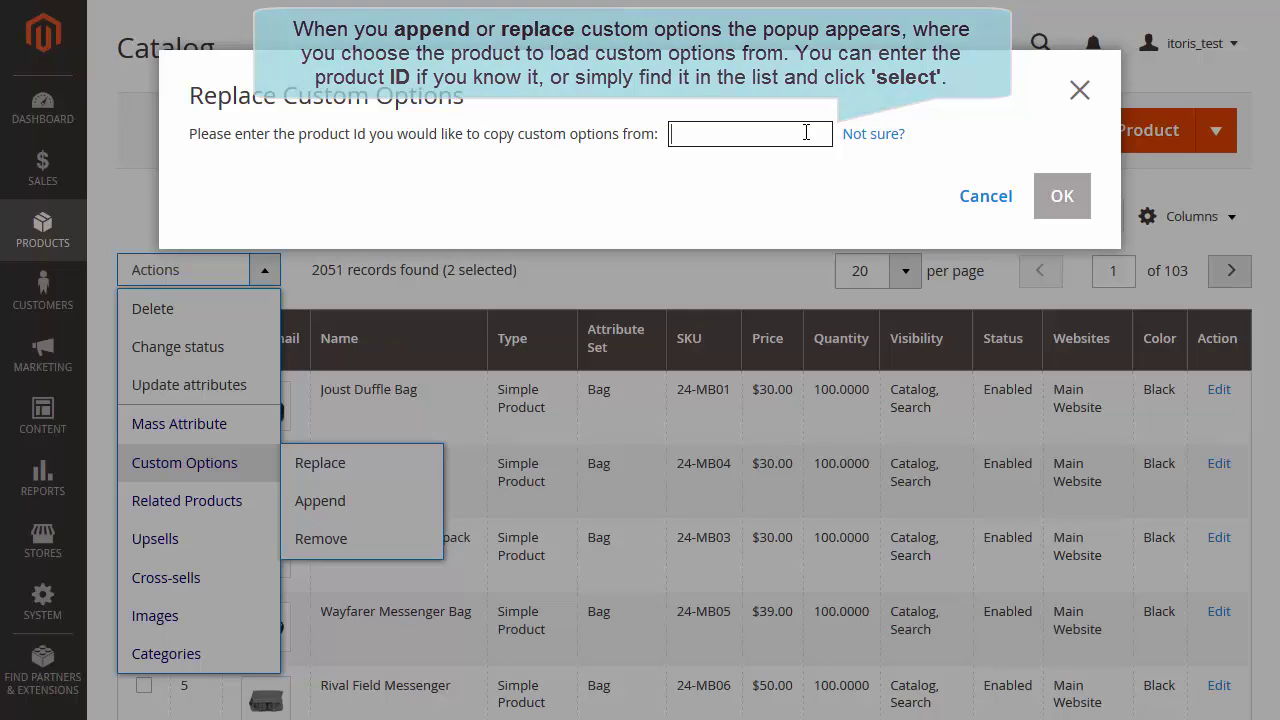
{"action": "left_click", "coordinate": [875, 136]}
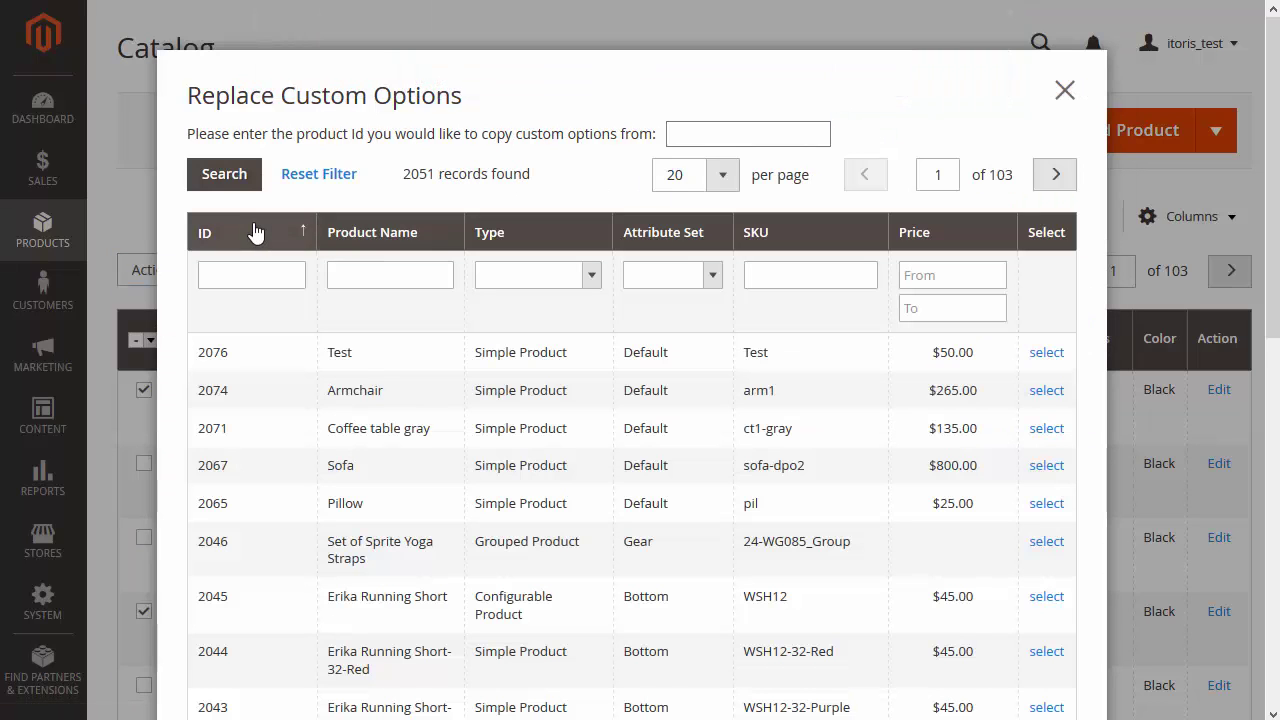
{"action": "left_click", "coordinate": [256, 232]}
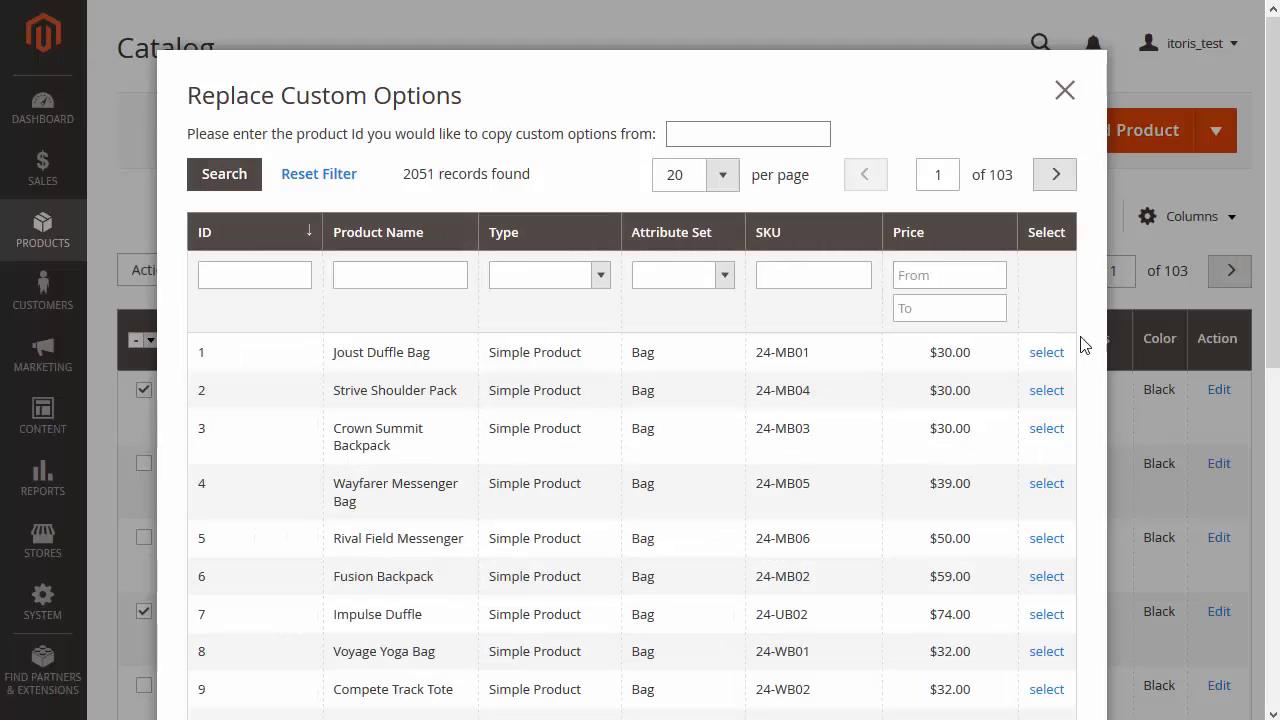
{"action": "scroll", "coordinate": [1088, 346], "scroll_direction": "down", "scroll_amount": 3}
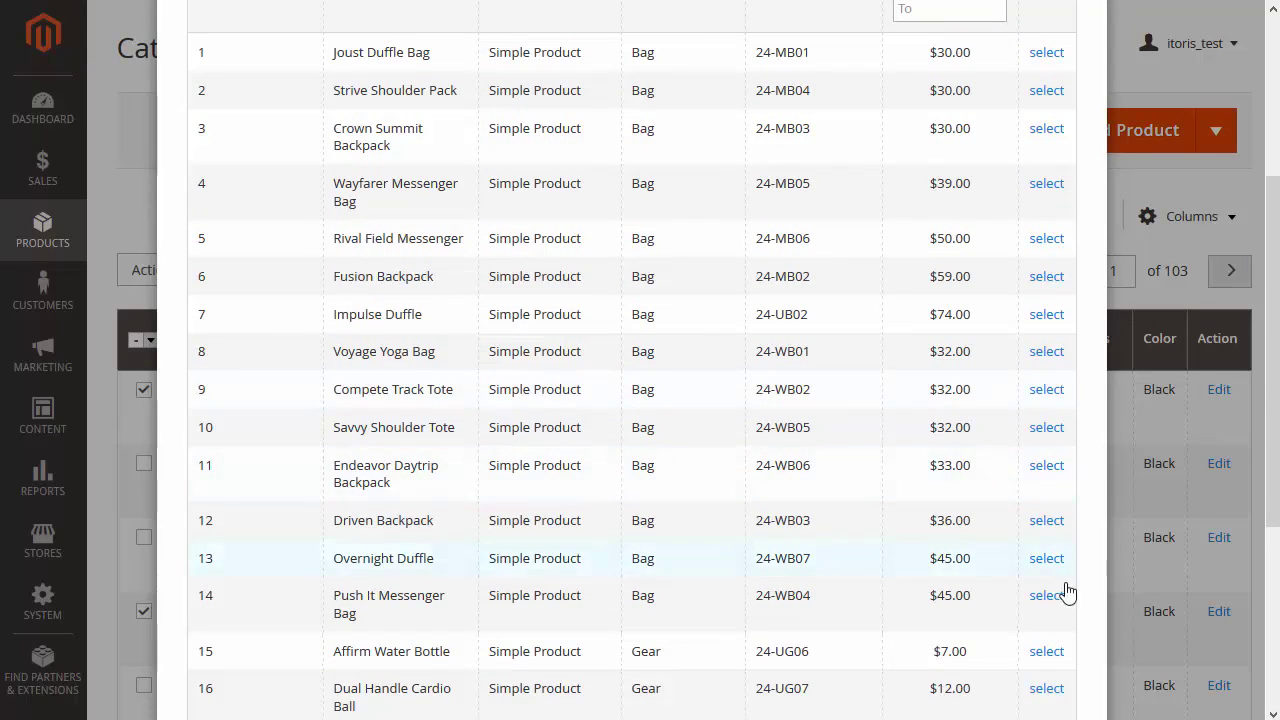
{"action": "left_click", "coordinate": [1060, 595]}
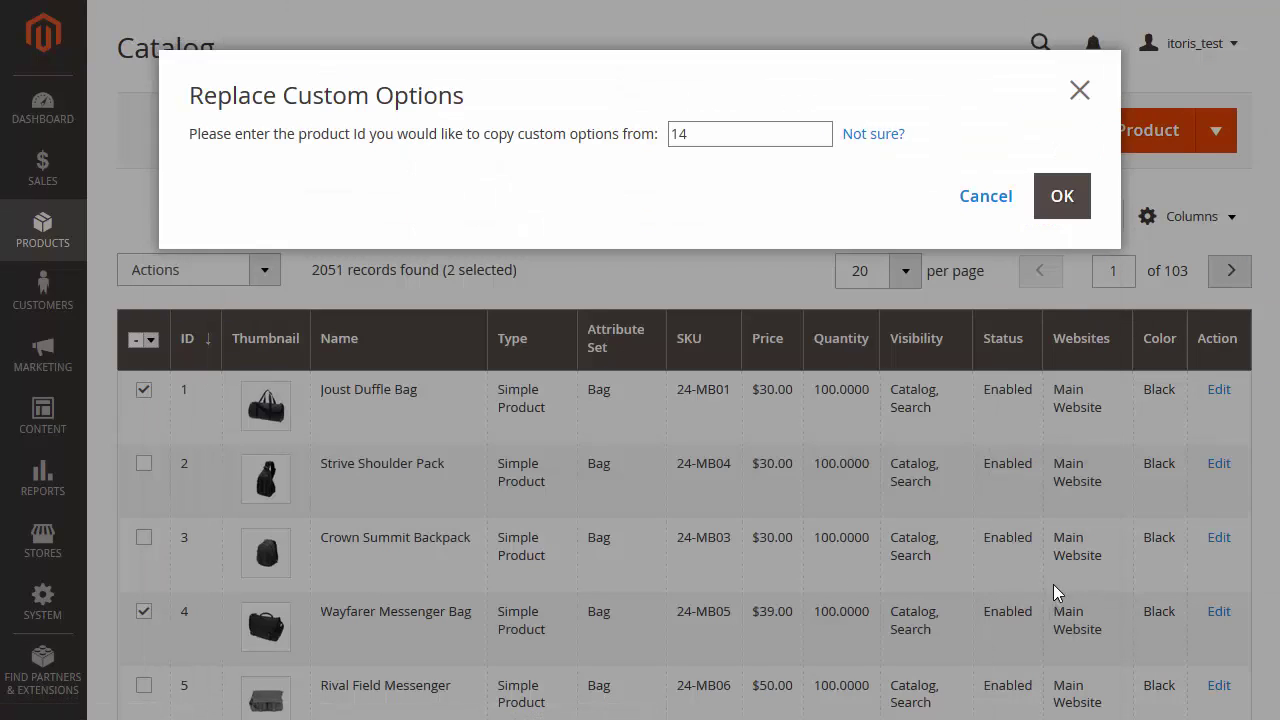
{"action": "left_click", "coordinate": [1060, 201]}
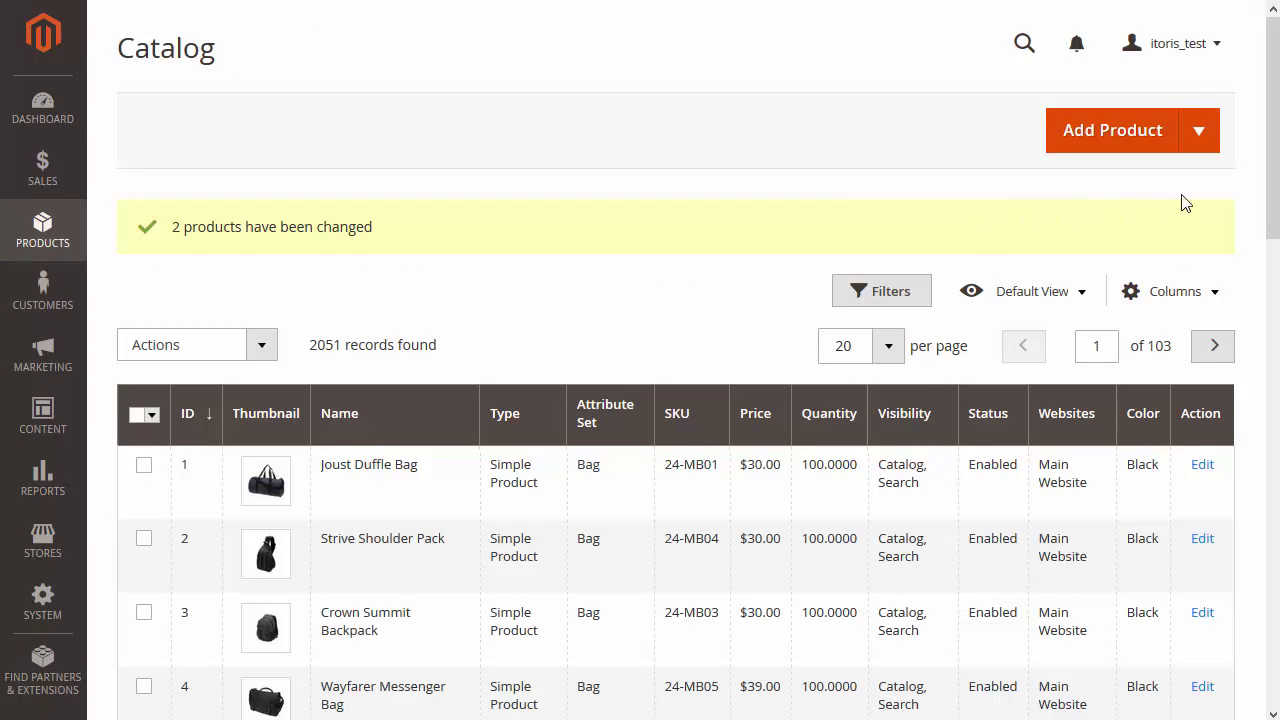
Review the Related Products, Upsells, Cross-sells and Images bulk actions, then select Joust Duffle Bag.
{"action": "scroll", "coordinate": [1265, 200], "scroll_direction": "down", "scroll_amount": 3}
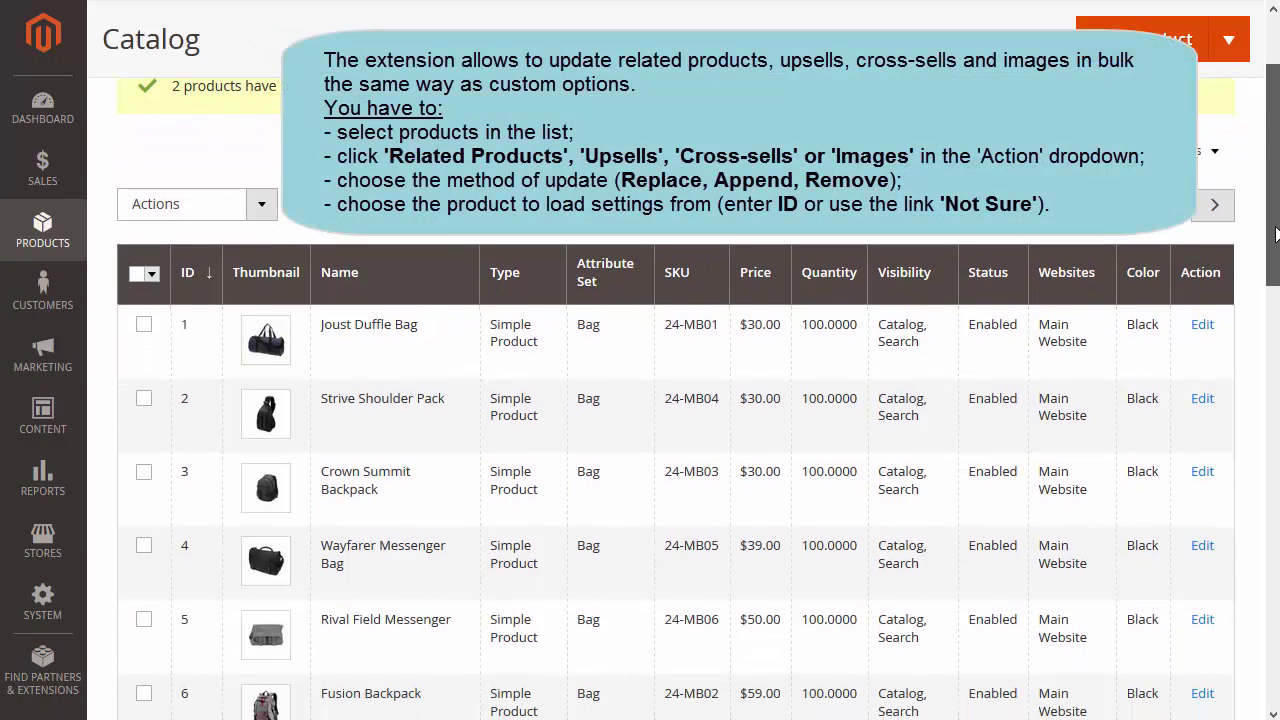
{"action": "left_click", "coordinate": [262, 205]}
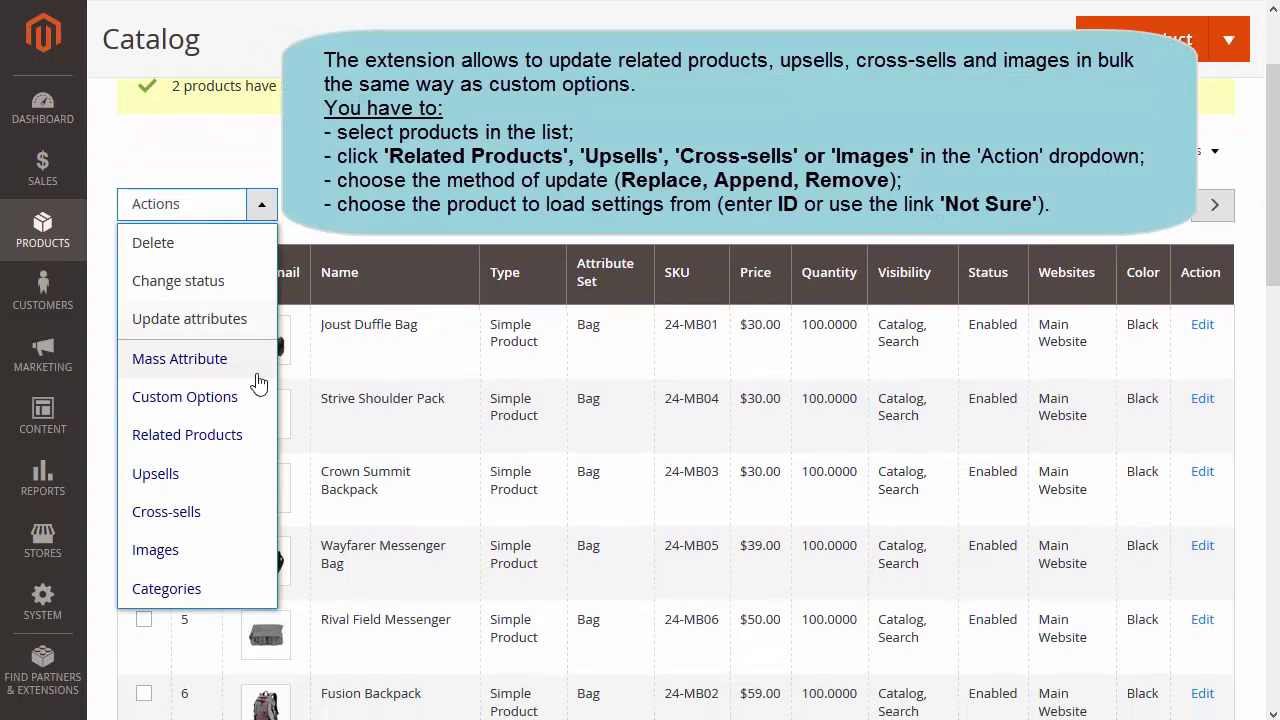
{"action": "left_click", "coordinate": [256, 440]}
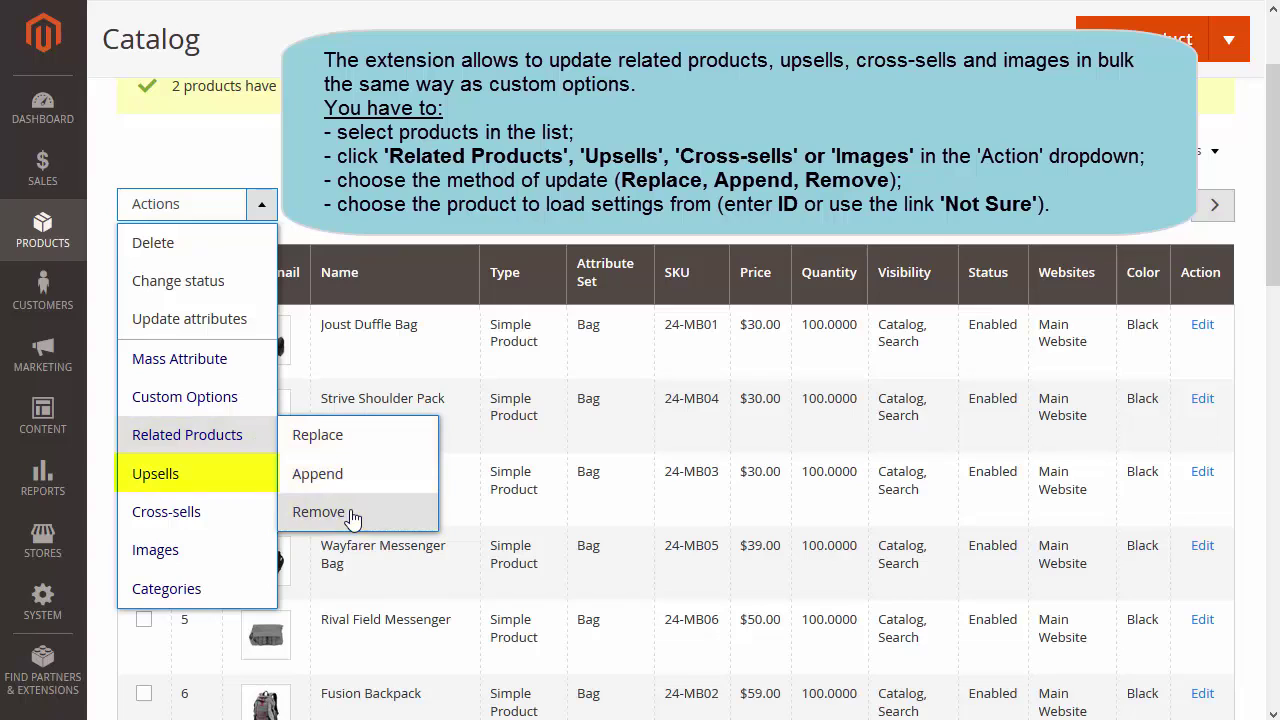
{"action": "left_click", "coordinate": [245, 477]}
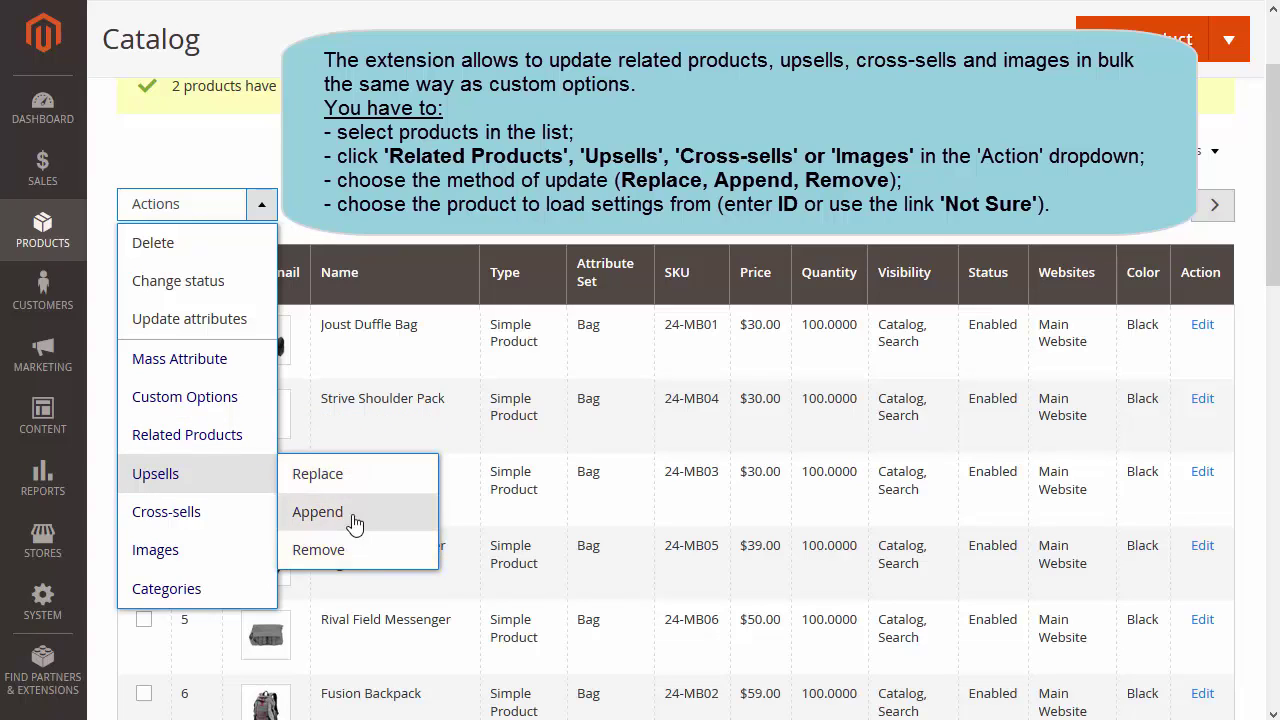
{"action": "left_click", "coordinate": [217, 521]}
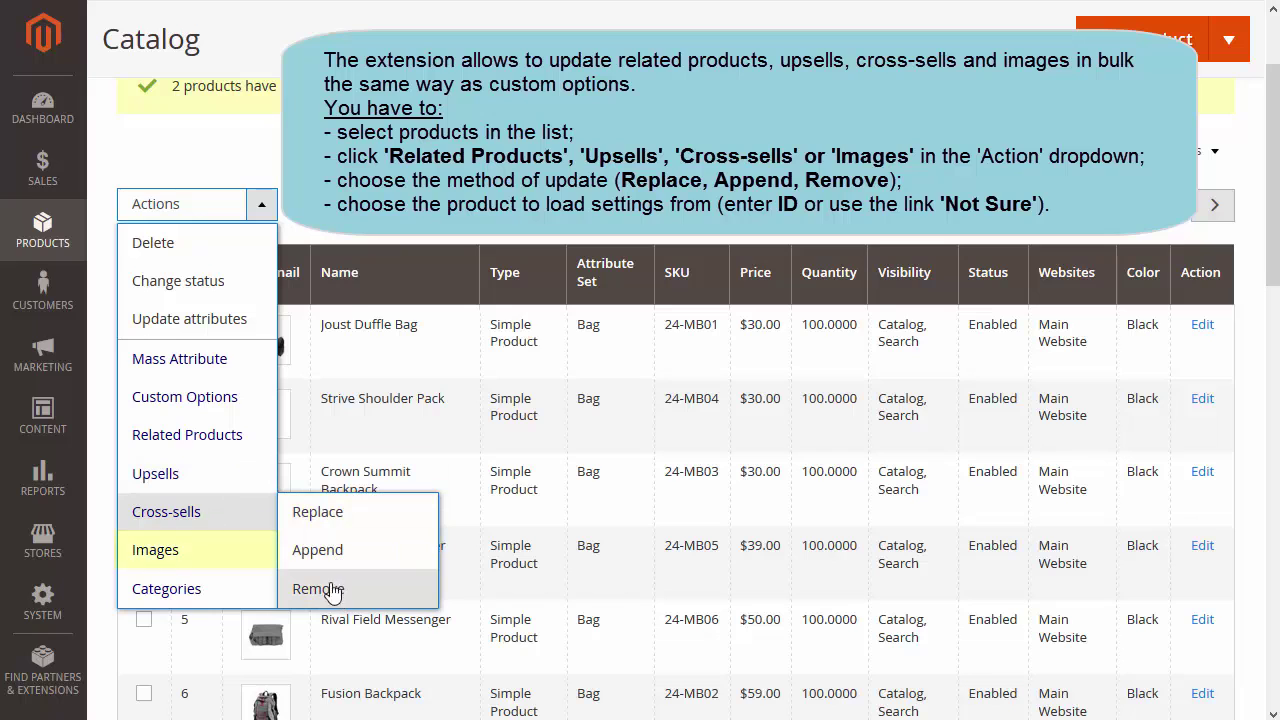
{"action": "left_click", "coordinate": [245, 552]}
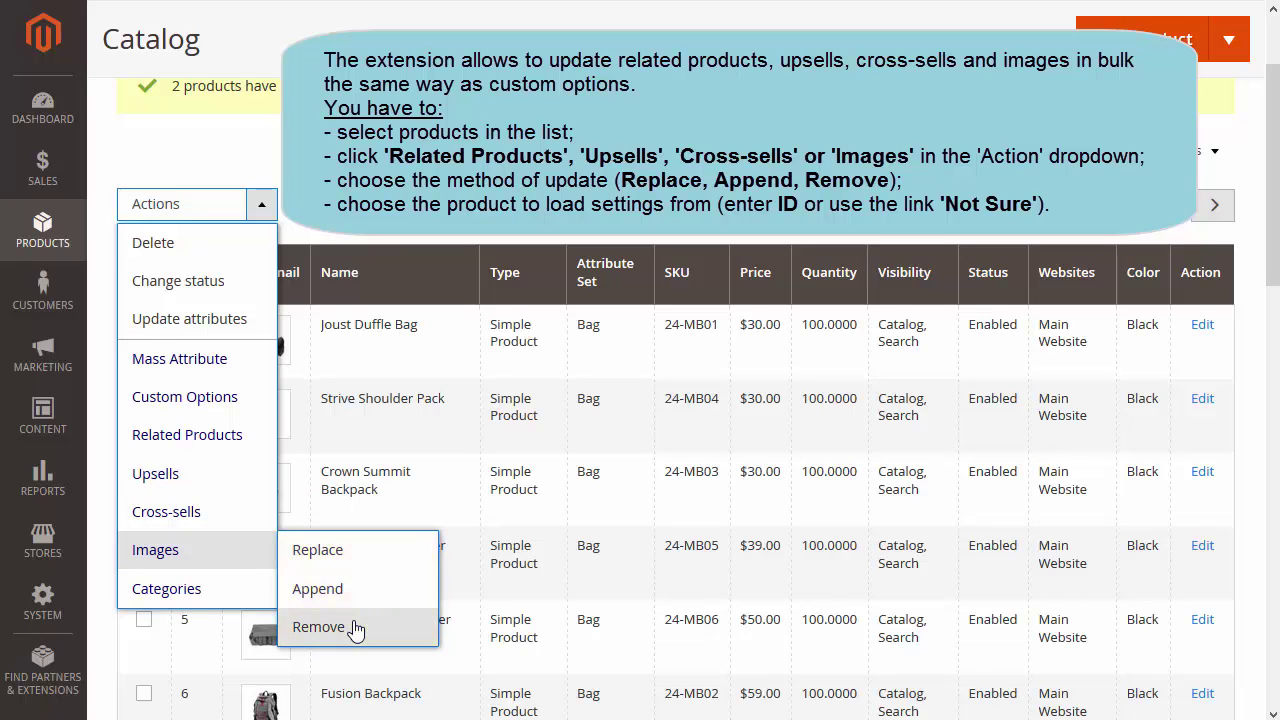
{"action": "left_click", "coordinate": [144, 325]}
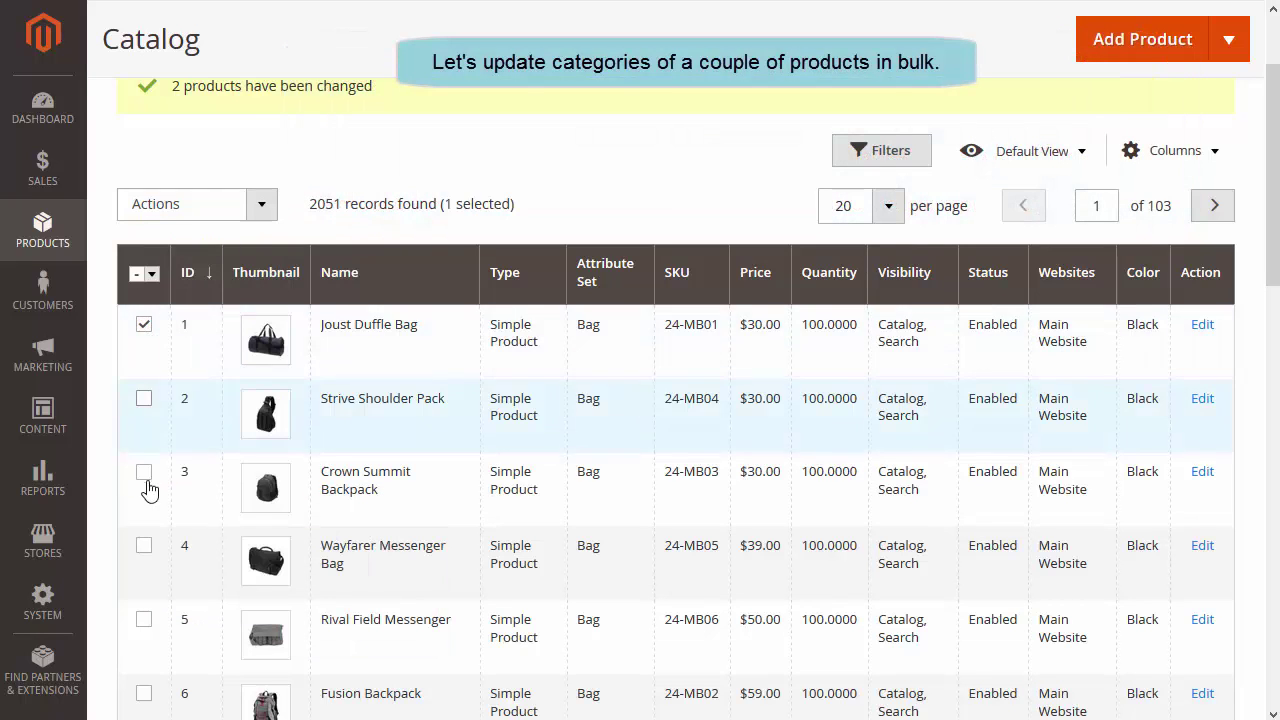
Add Wayfarer Messenger Bag and replace both products' categories with Bags, Fitness Equipment and What's New.
{"action": "left_click", "coordinate": [144, 545]}
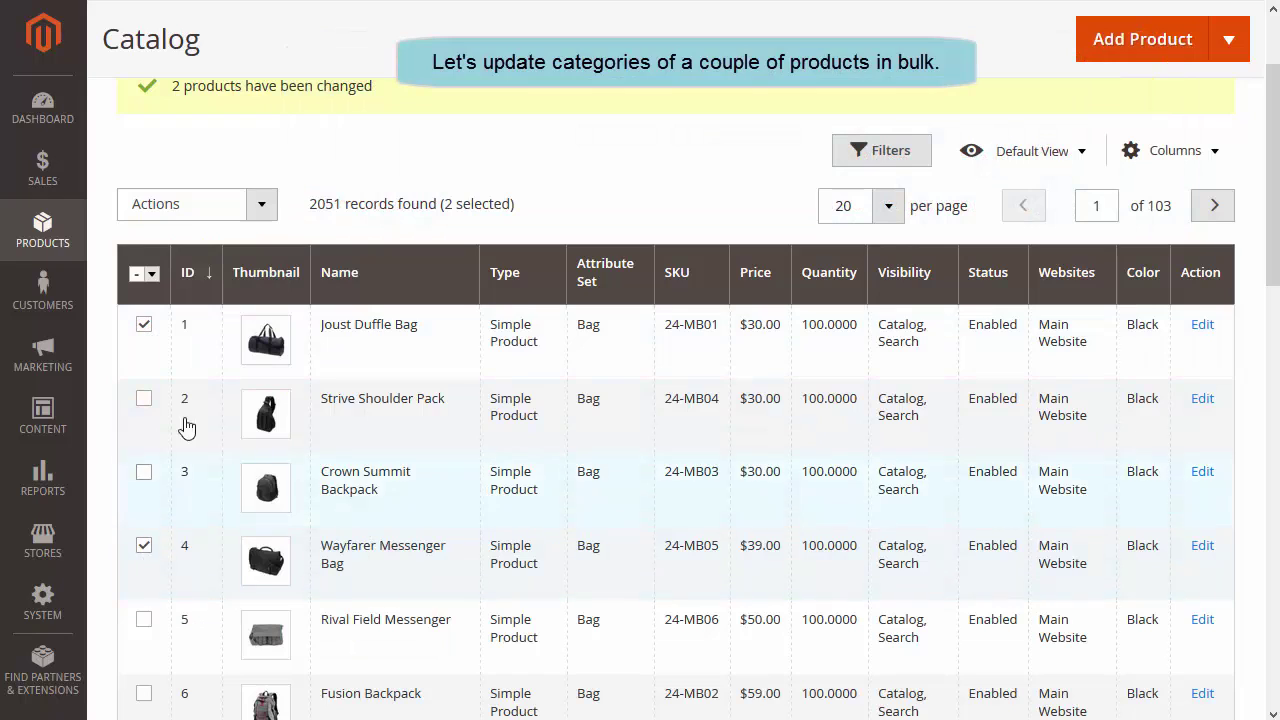
{"action": "left_click", "coordinate": [265, 204]}
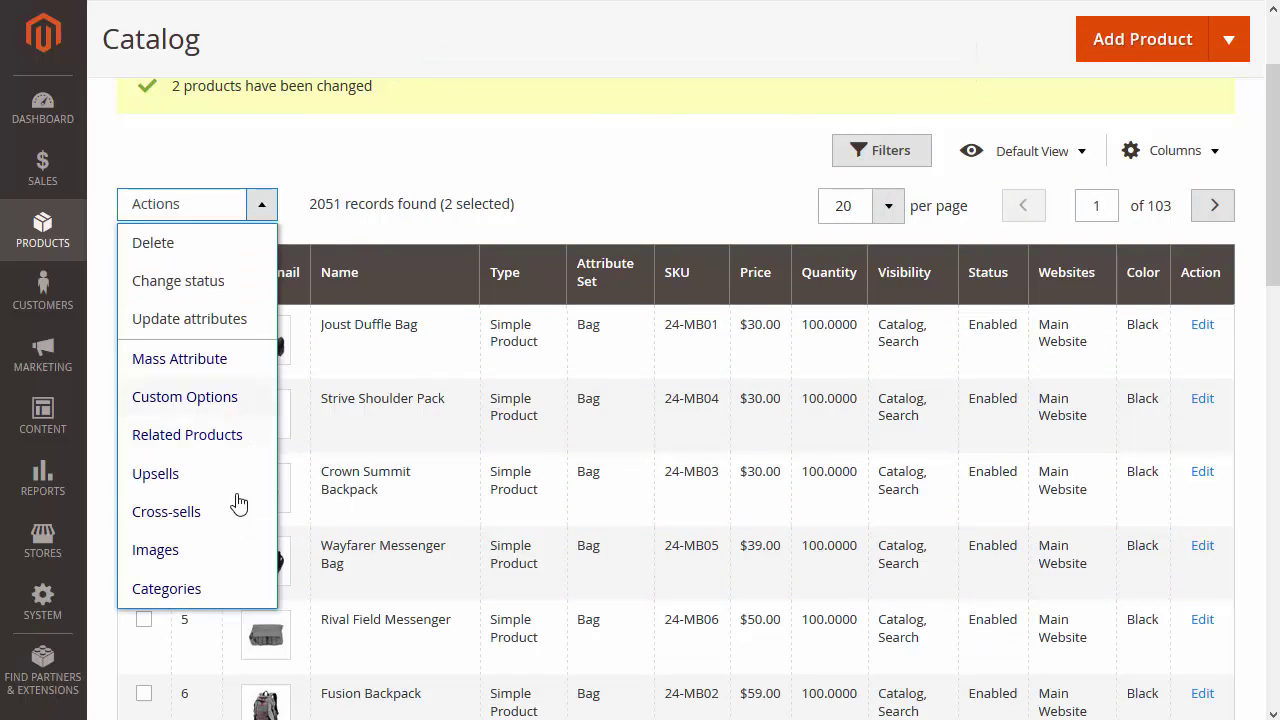
{"action": "left_click", "coordinate": [245, 596]}
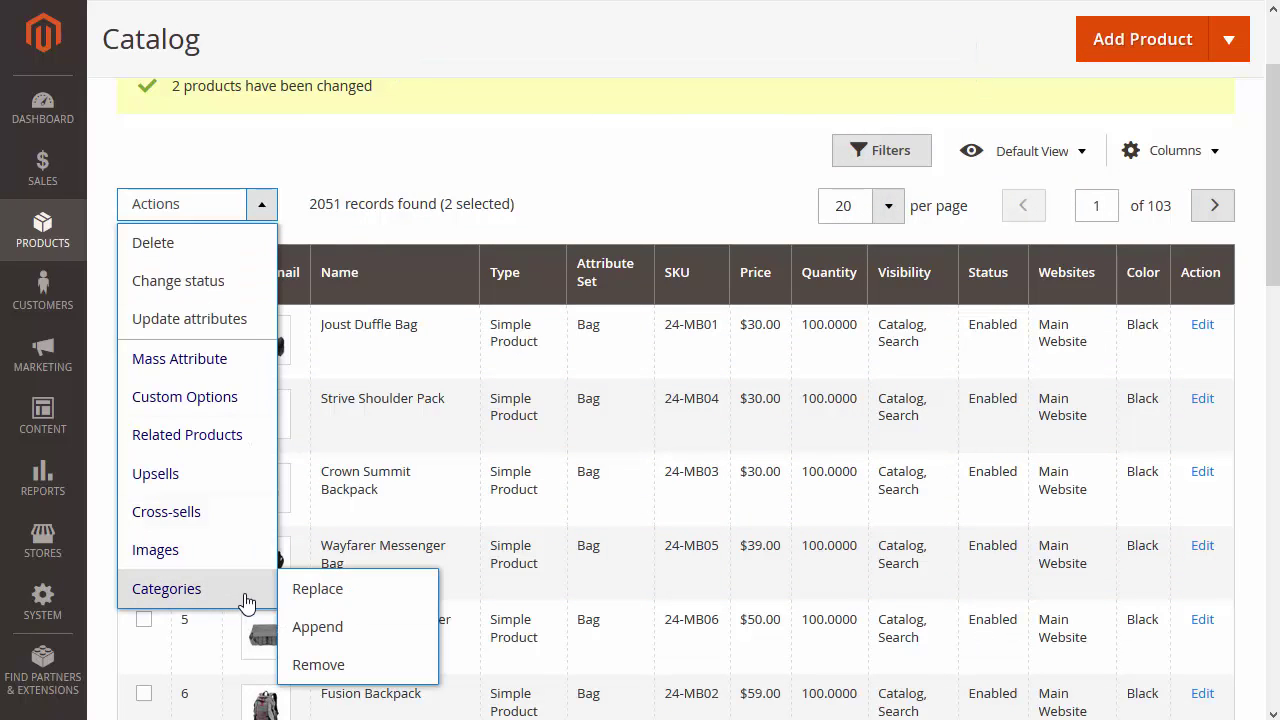
{"action": "left_click", "coordinate": [365, 598]}
{"action": "left_click", "coordinate": [503, 181]}
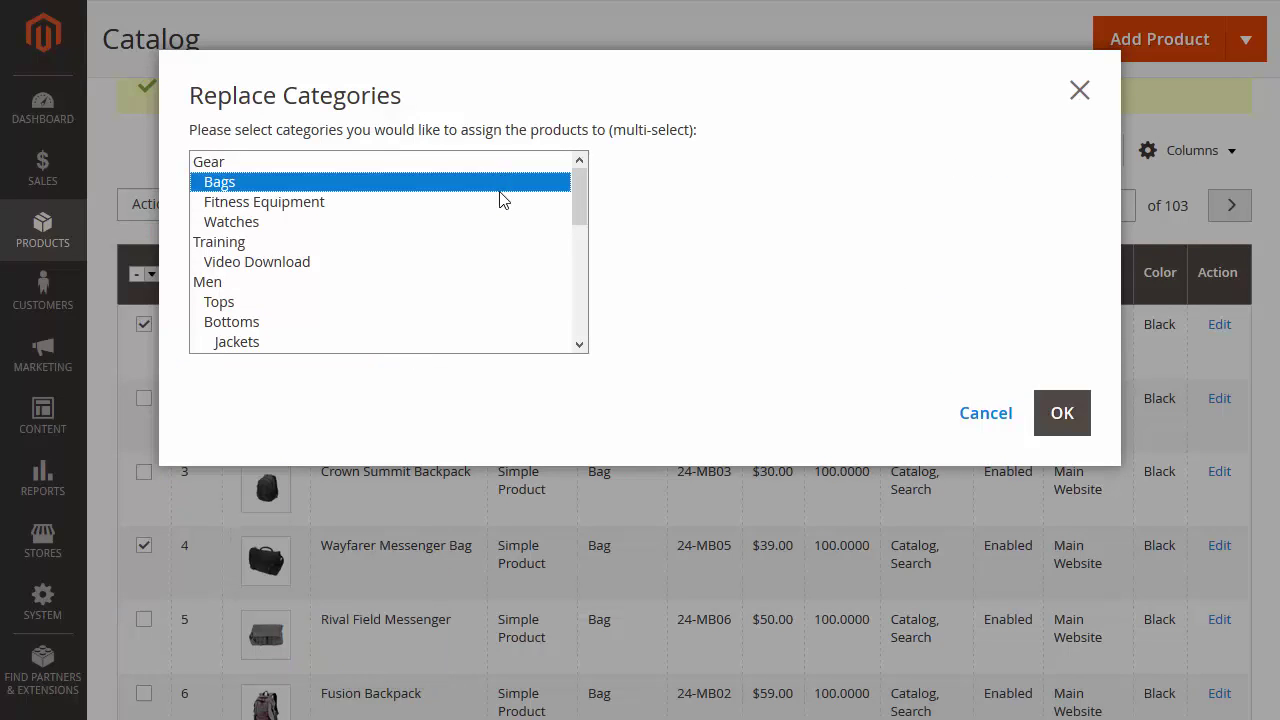
{"action": "left_click", "coordinate": [502, 203], "text": "ctrl"}
{"action": "left_click_drag", "start_coordinate": [586, 203], "coordinate": [588, 346]}
{"action": "left_click", "coordinate": [537, 345], "text": "ctrl"}
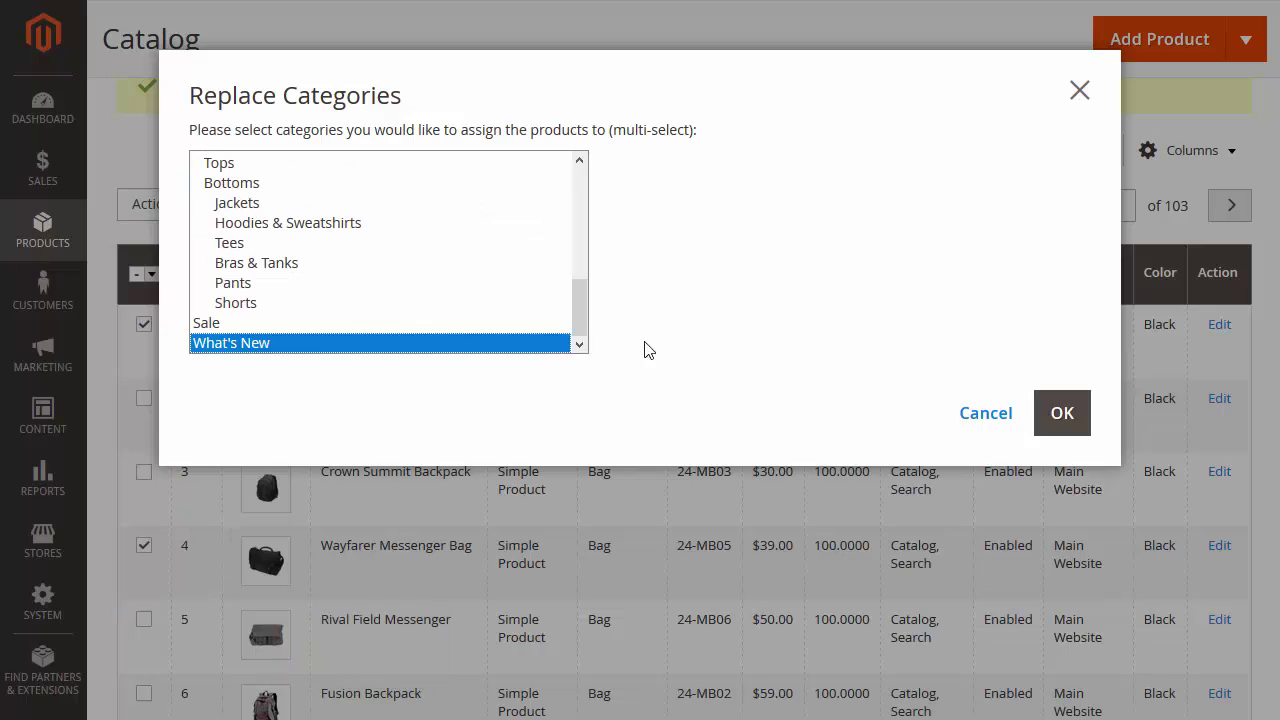
{"action": "left_click", "coordinate": [1050, 415]}
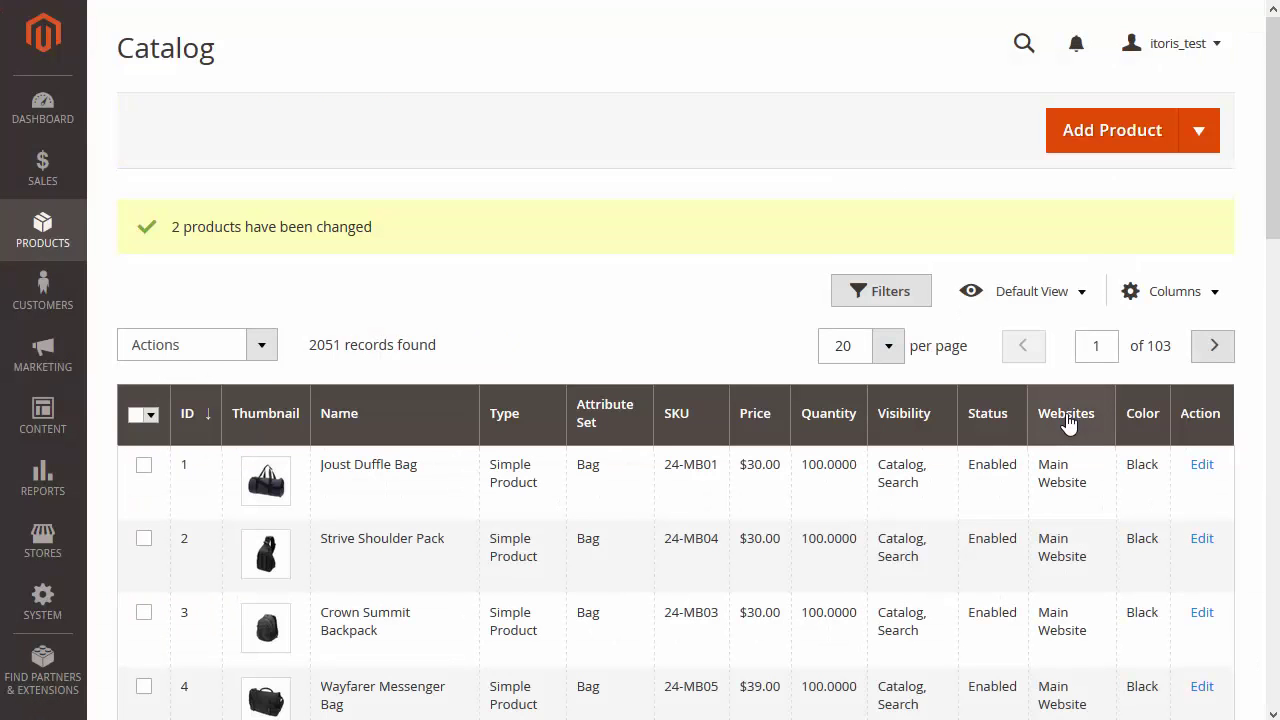
Open Joust Duffle Bag's edit page and scroll to its Categories field.
{"action": "left_click", "coordinate": [1201, 463]}
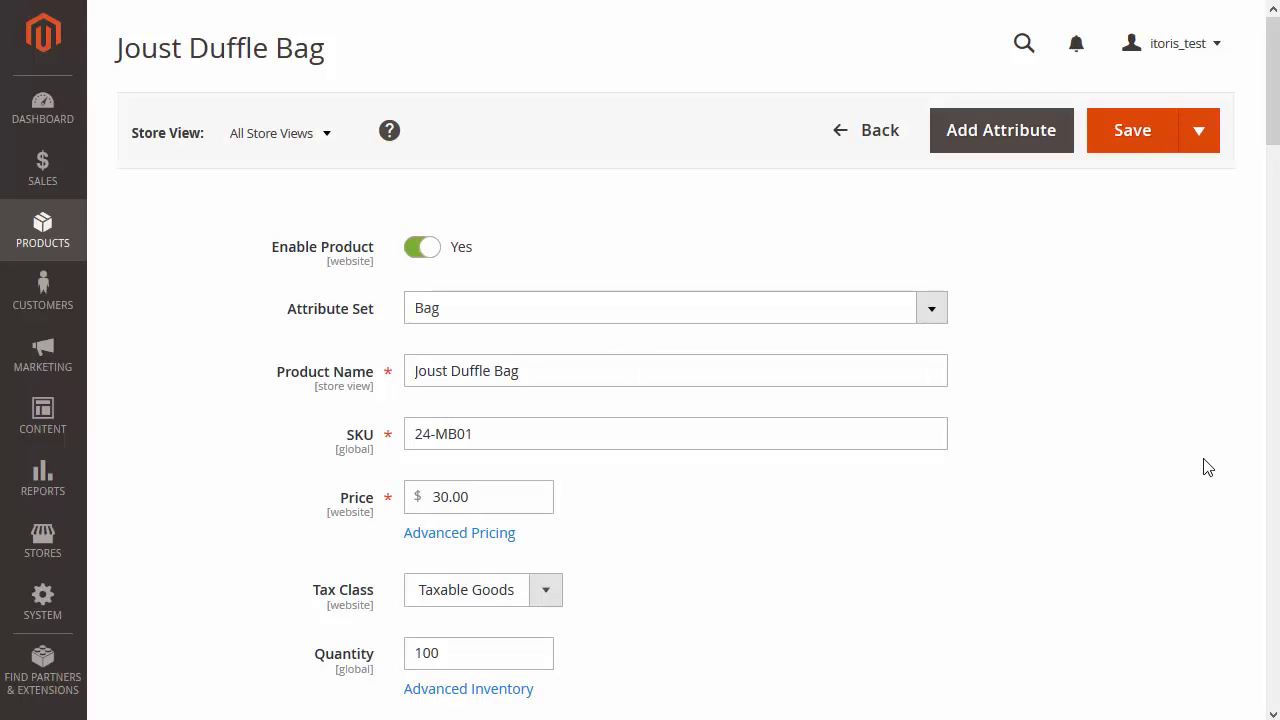
{"action": "left_click_drag", "start_coordinate": [1272, 118], "coordinate": [1278, 243]}
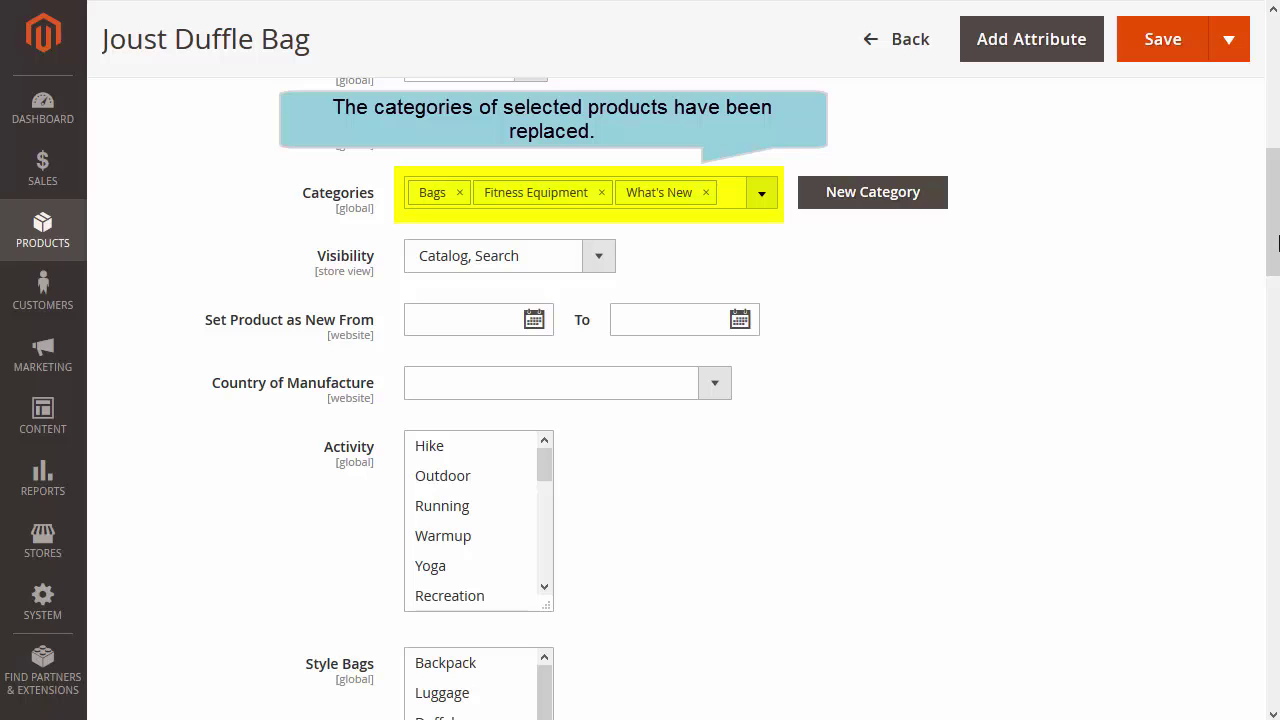